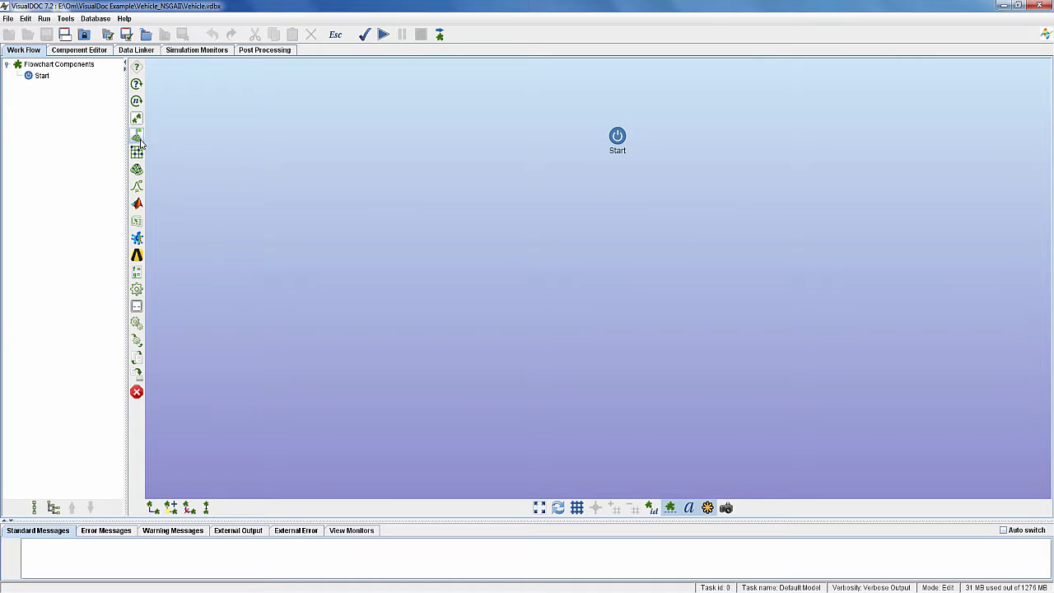
Place an Optimization component below Start, an Executable Wrapper inside it, and a Stop component beneath it.
left_click_drag(451, 197, 616, 201)
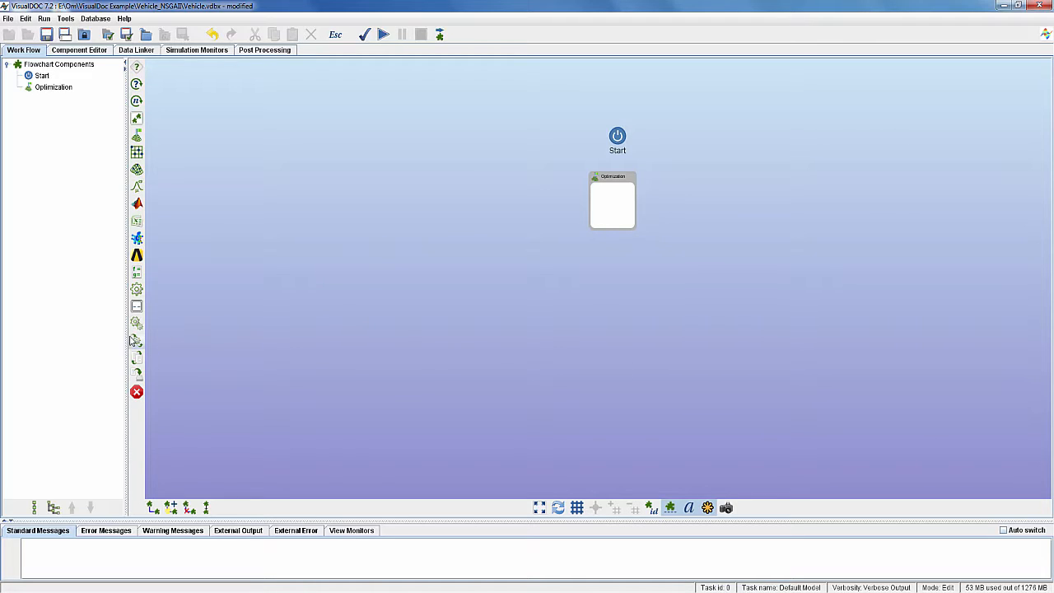
left_click_drag(137, 340, 615, 207)
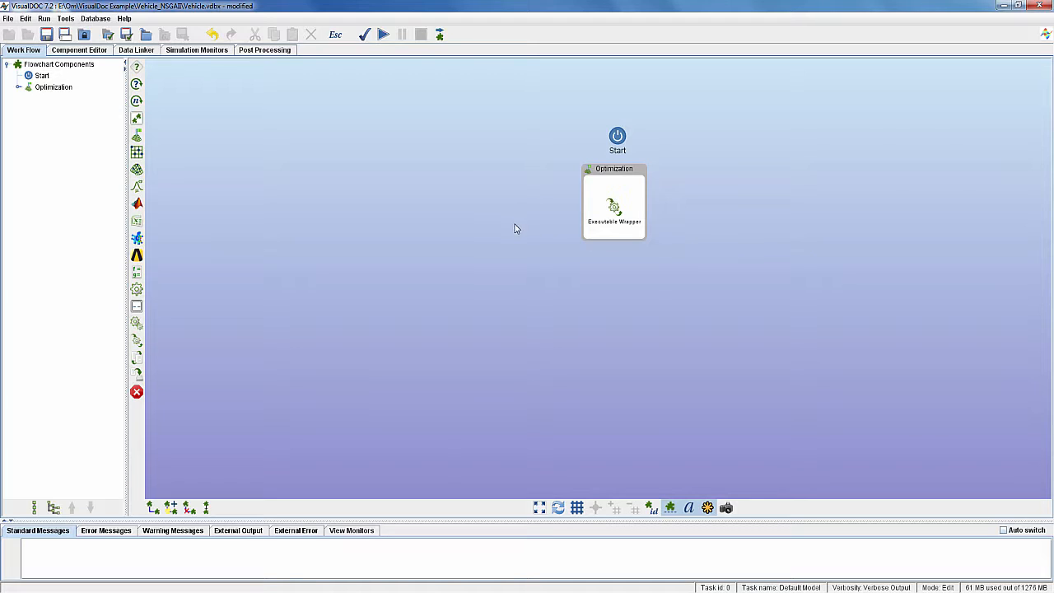
left_click_drag(136, 392, 617, 274)
Connect all the flowchart components automatically and rearrange the layout using the connections.
left_click(80, 65)
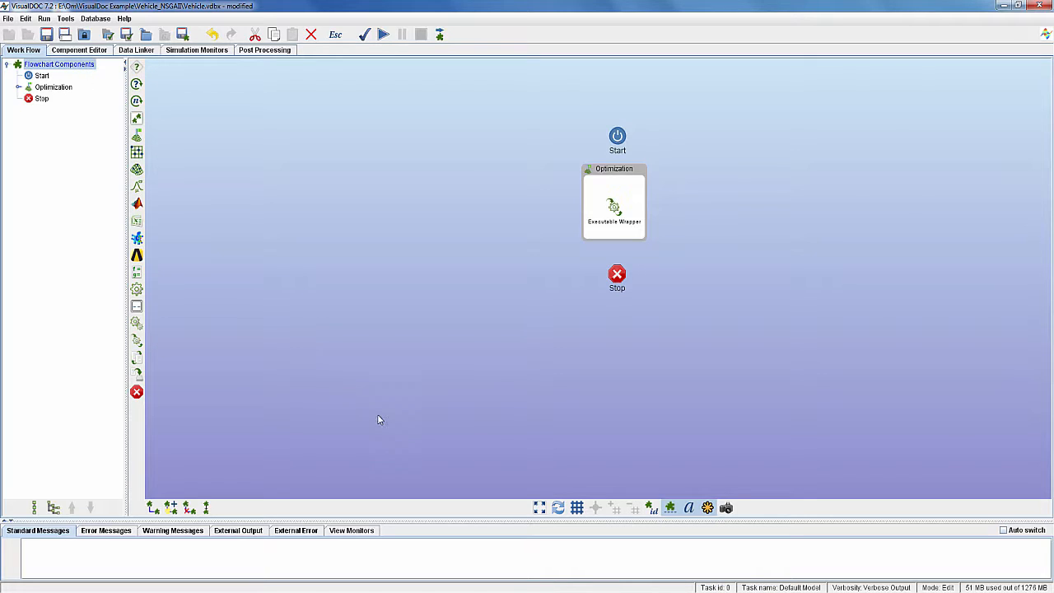
left_click(171, 507)
left_click(210, 504)
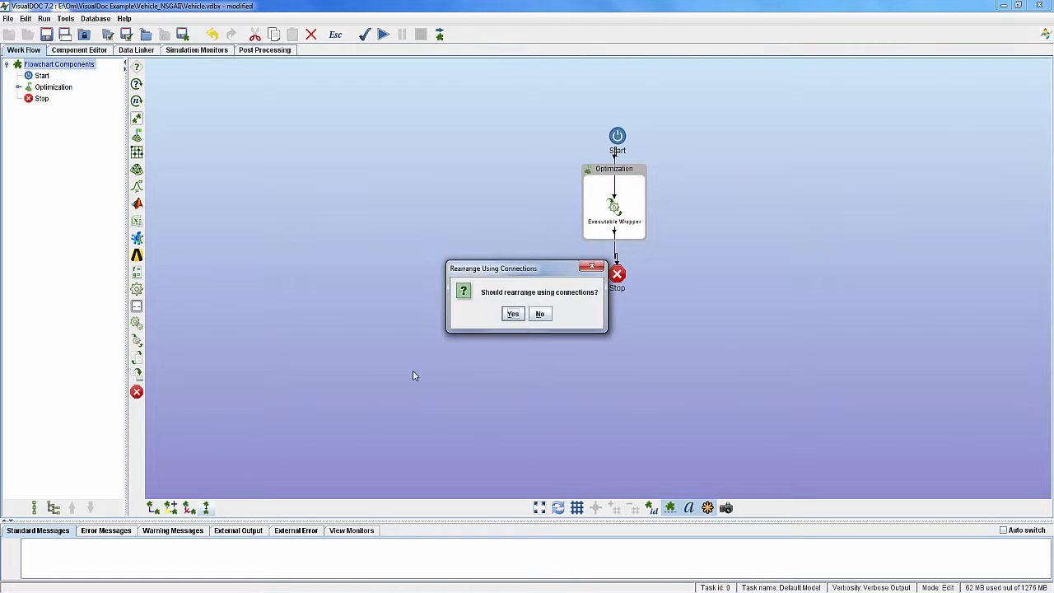
left_click(511, 315)
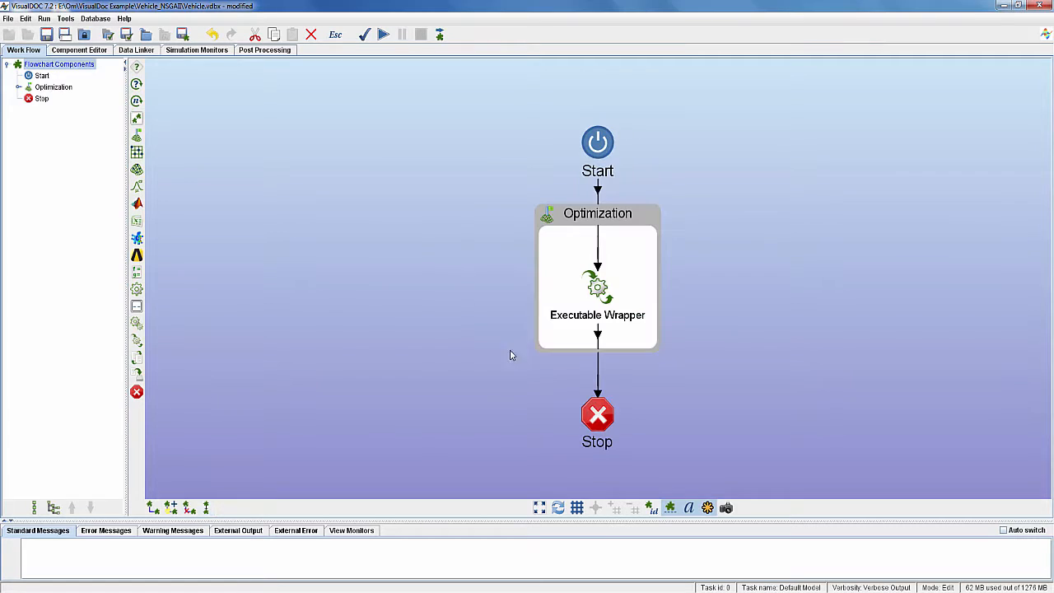
left_click(421, 355)
Open the Executable Wrapper in the Component Editor and add the variables Thickness_B_Pillar_Inner and Thickness_B_Pillar_Reinforcement.
left_click(85, 50)
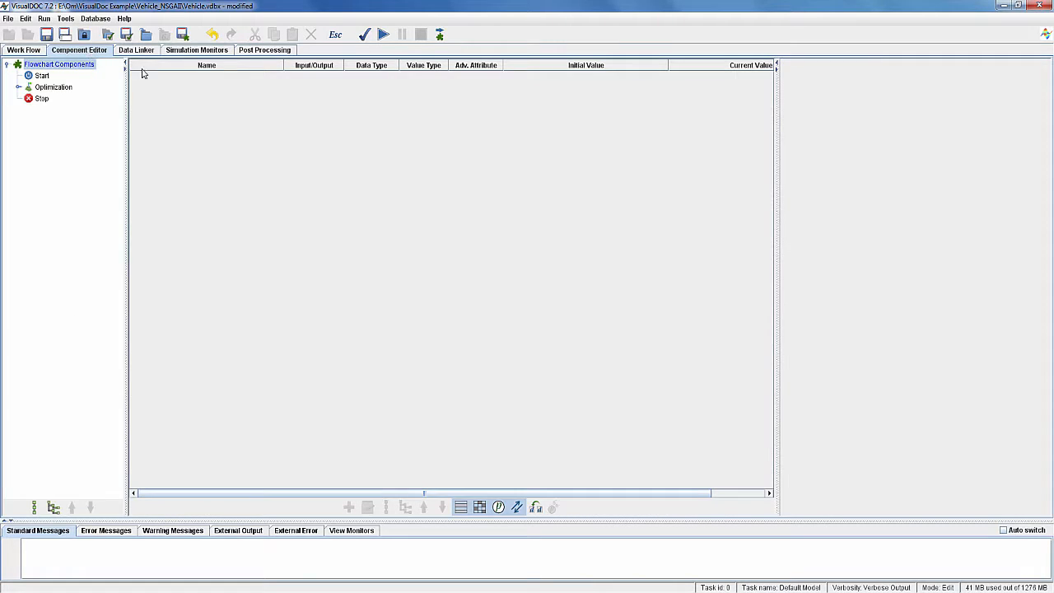
left_click(18, 86)
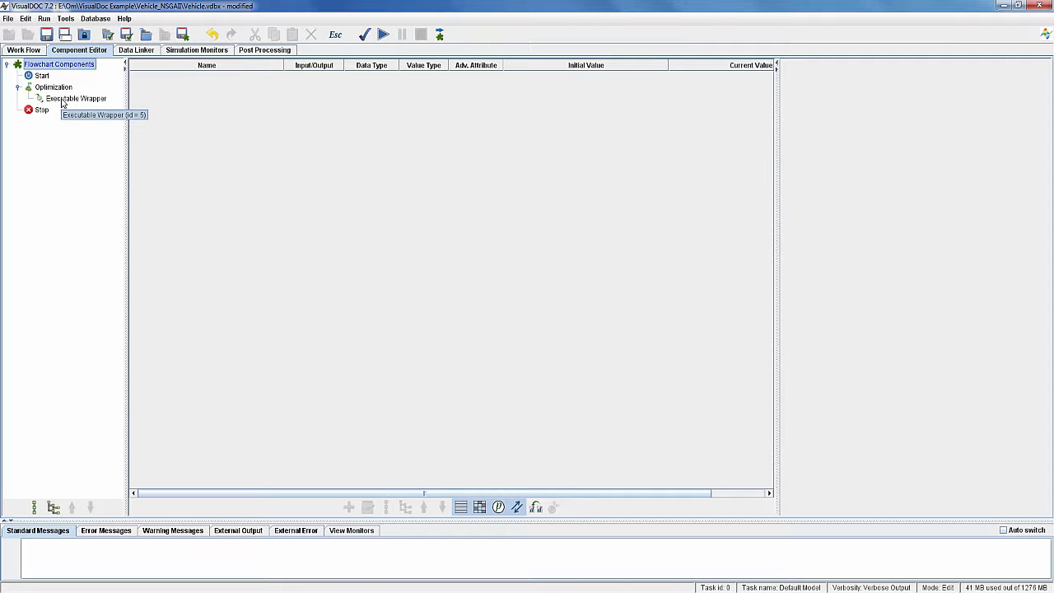
left_click(66, 99)
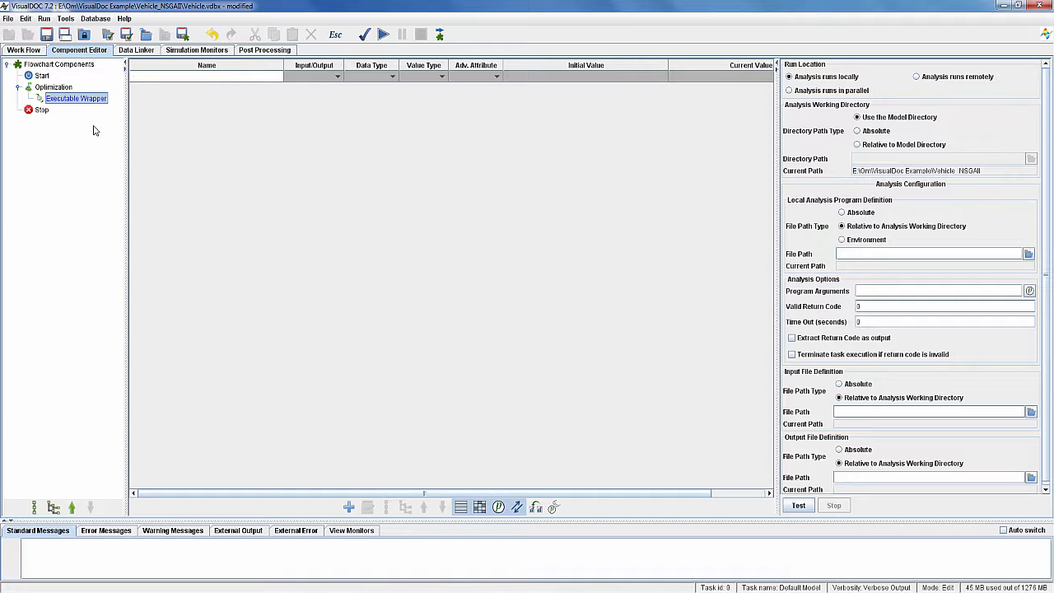
left_click(196, 78)
type("Thickness_B_Pillar_Inner")
key("Return")
type("Thickness_B_Pillar_Reinforcement")
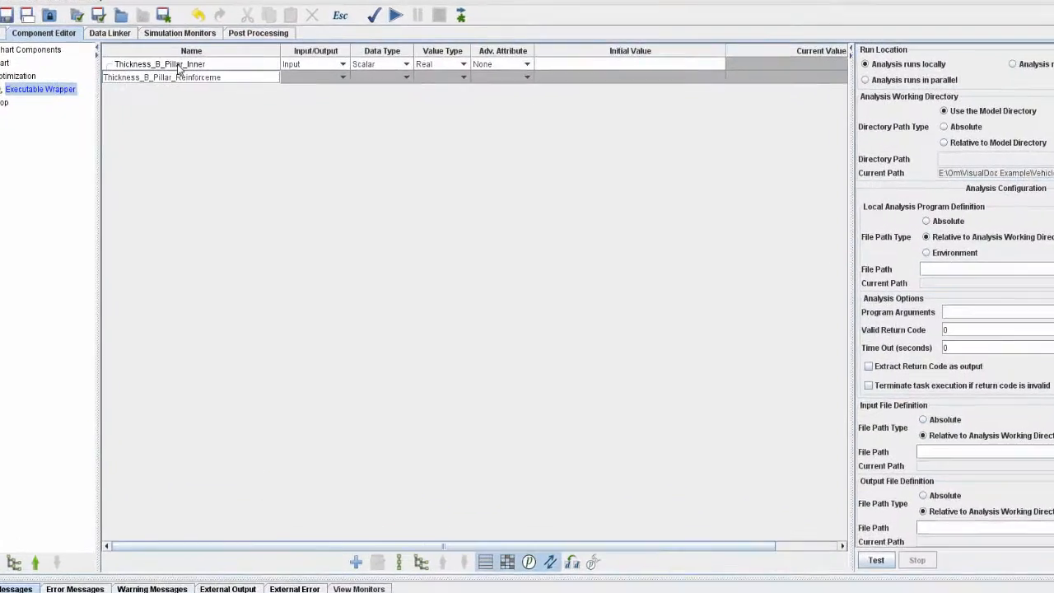
key("Return")
Add the variables Thickness_Floor_Side_Inner, Thickness_Cross_Members, Thickness_Door_Beam, Thickness_Door_Belt_Line_Enforcement and Thickness_Roof_Rail to the Executable Wrapper.
type("Thickness_Floor_Side_Inner")
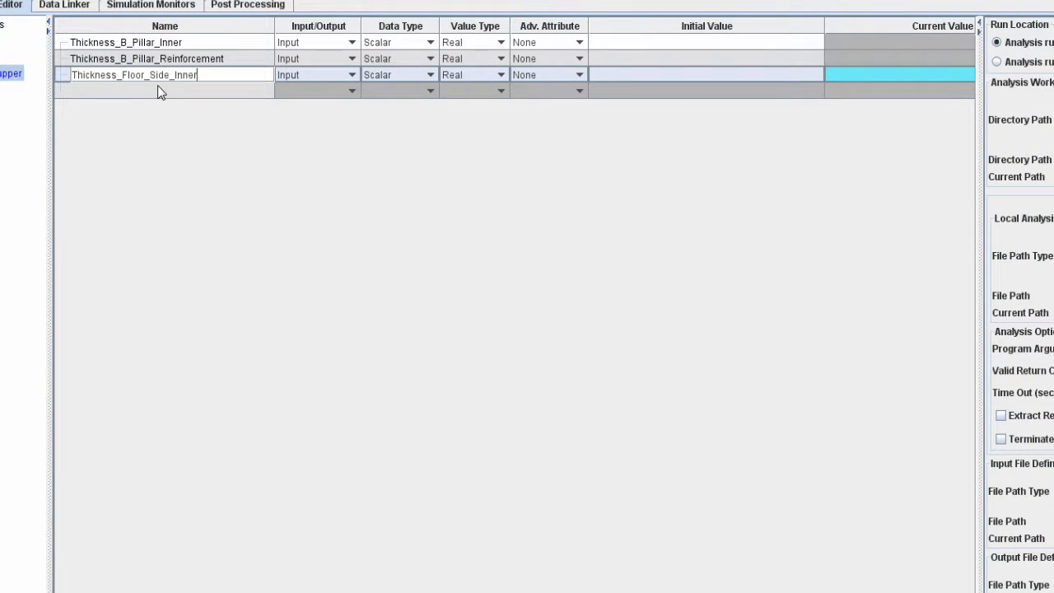
key("Return")
type("Thickness_Cross_Members")
key("Return")
type("Thickness_Door_Beam")
key("Return")
type("Thickness_Door_Belt_Line_Enforcement")
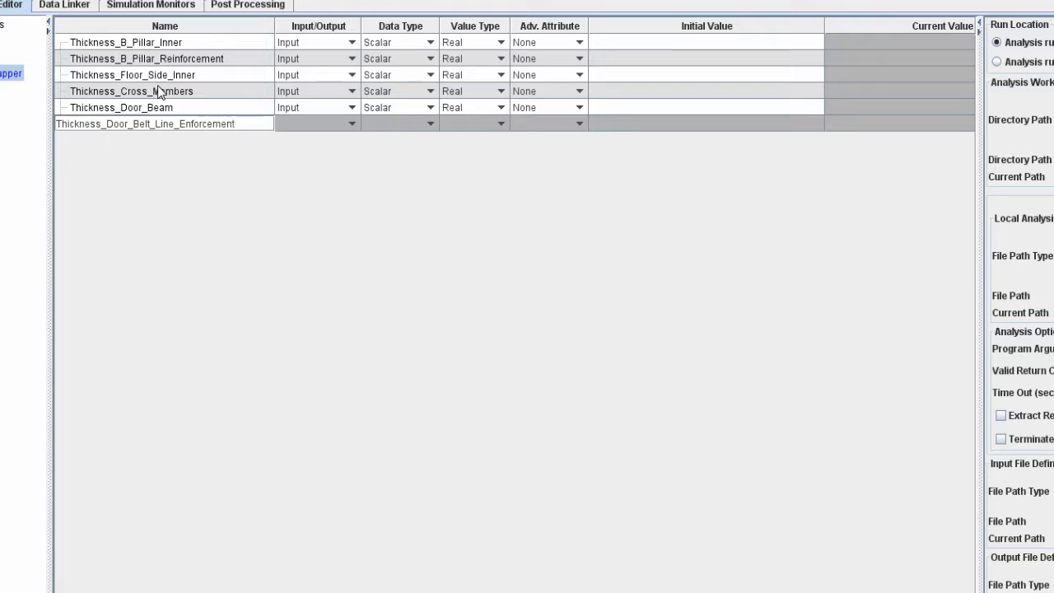
key("Return")
type("Thickness_Roof_Rail")
key("Return")
Add the variables Material_B_Pillar_Inner, Material_Floor_Side_Inner, Barrier_Height and Barrier_Hitting_Position to the Executable Wrapper.
type("Material_B_Pillar_Inner")
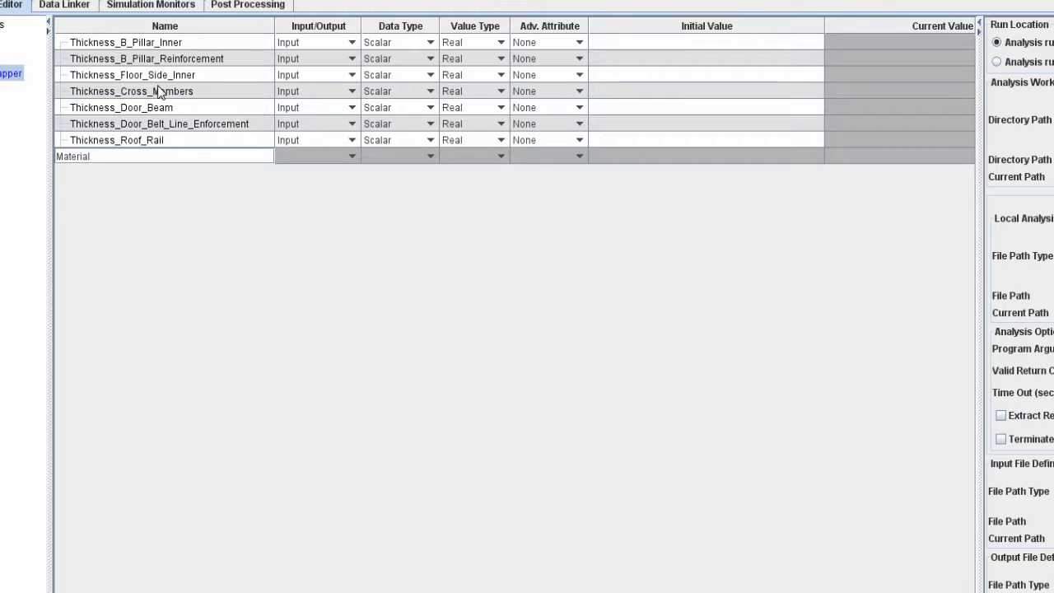
key("Return")
type("Matrrial_Floor_Side_Inner")
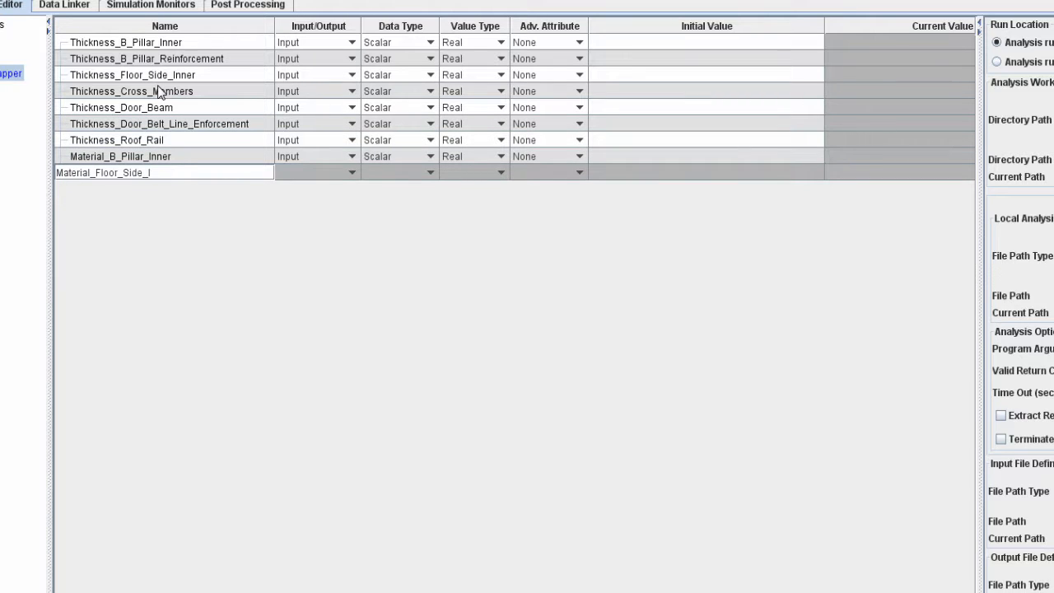
key("Return")
type("Barrier_Height")
key("Return")
type("Barrier_Hitting_Position")
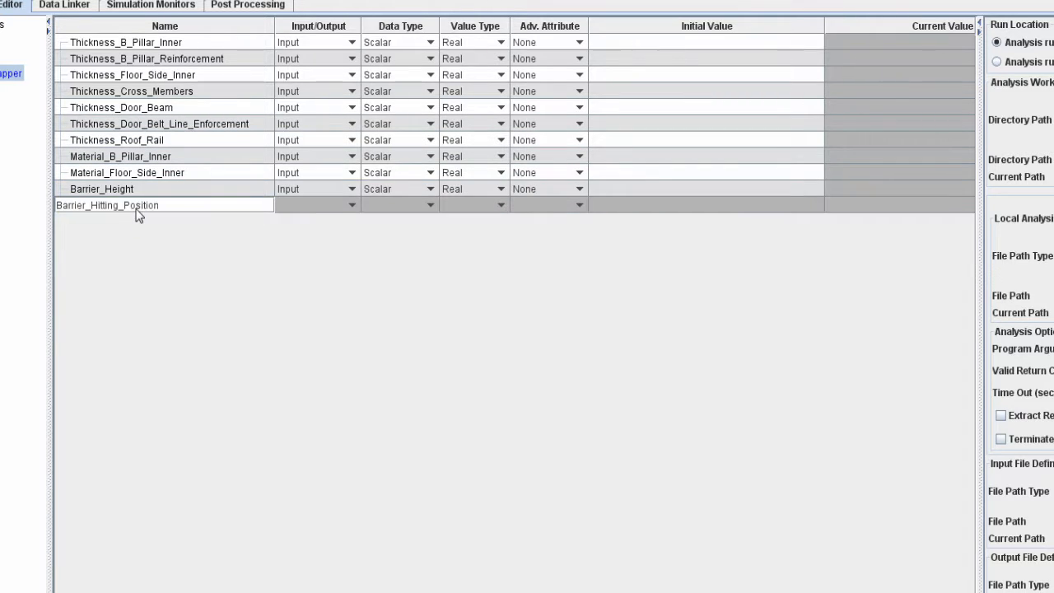
key("Return")
Add the variables Weight, Velocity_B_Pillar and Velocity_Door to the Executable Wrapper.
type("Weight")
key("Return")
type("Velocity_B_Pillar")
key("Return")
type("Velocity_Door")
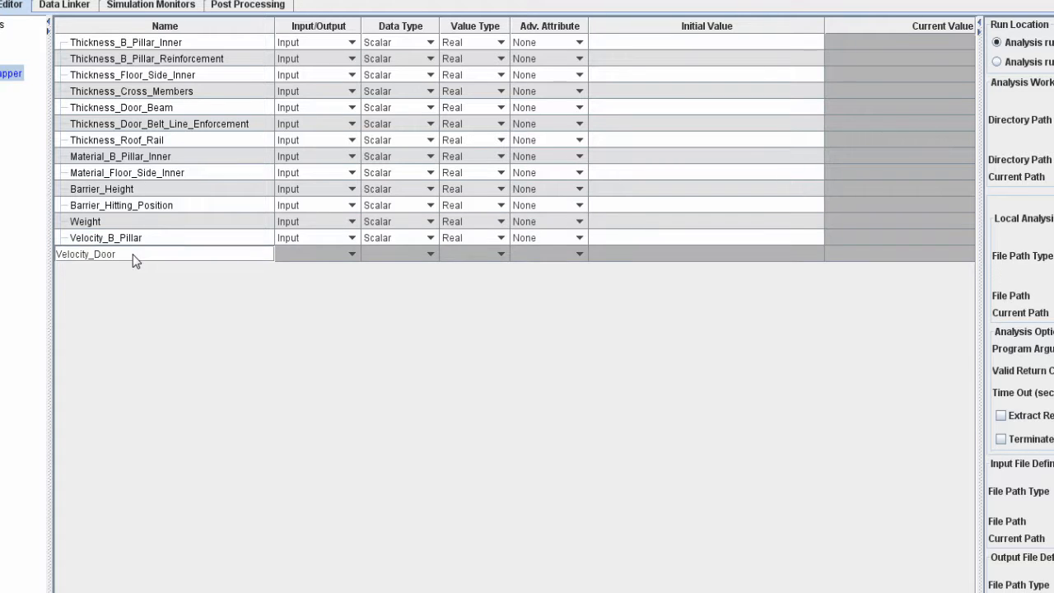
key("Return")
Add the variables Abdomen_Load, Viscous_Criteria_Upper, Viscous_Criteria_Middle and Viscous_Criteria_Lower to the Executable Wrapper.
type("Abdomen_Load Viscous_Criteria_Upper Viscous_Criteria_Middle")
key("Return")
type("Viscous_Criteria_Lower")
key("Return")
Add the variables Rib_Deflection_Upper, Rib_Deflection_Middle, Rib_Deflection_Lower and Pubic_Symphysis_Force to the Executable Wrapper.
type("Rib_Deflection_Upper")
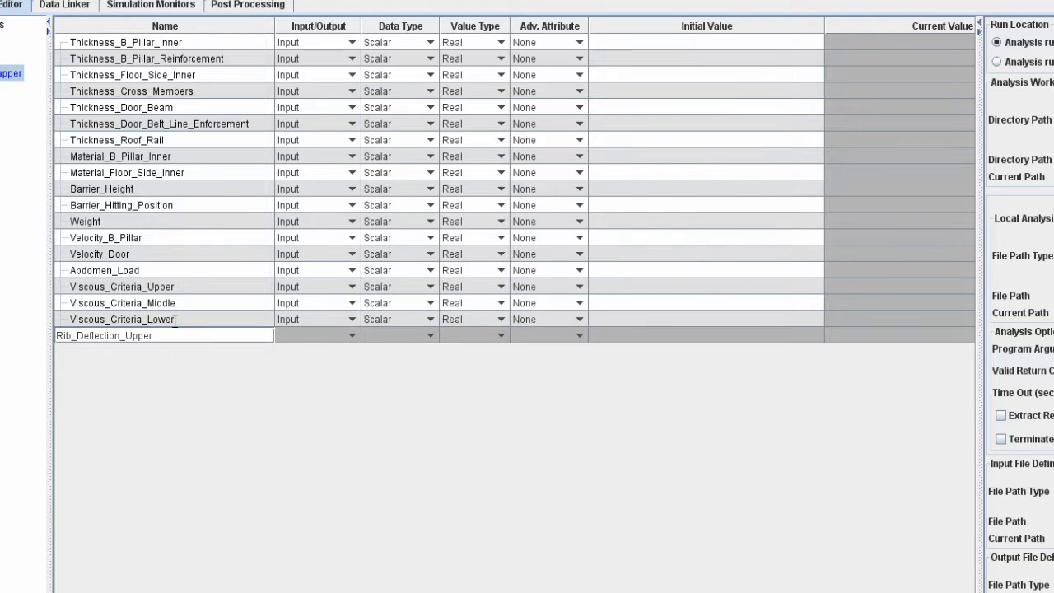
key("Return")
type("Rib_Deflection_Middle")
key("Return")
type("Rib_Deflection_Lower")
key("Return")
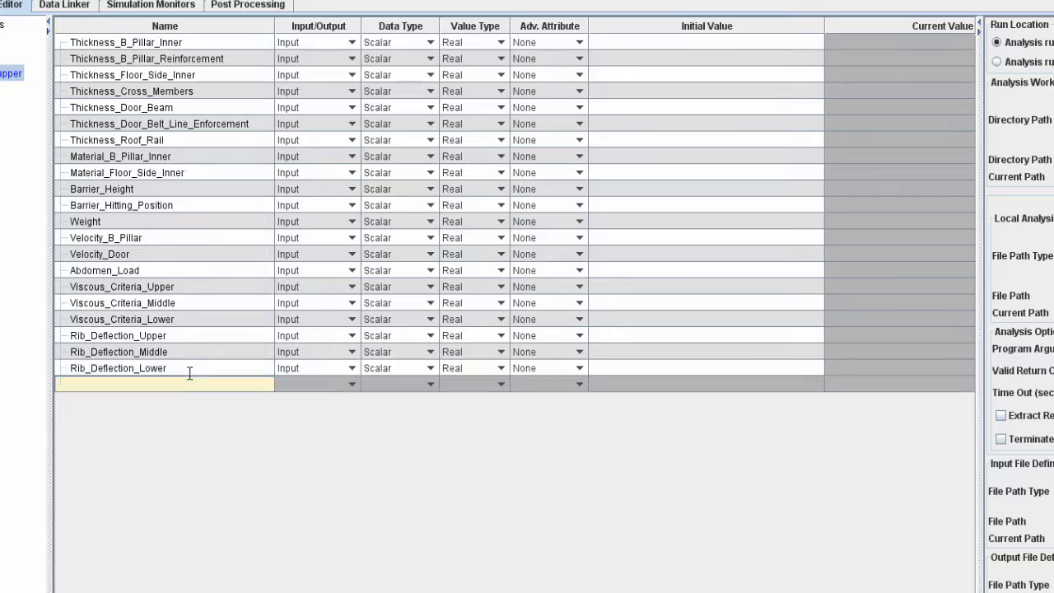
type("Pubic_Symphysis_Force")
key("Return")
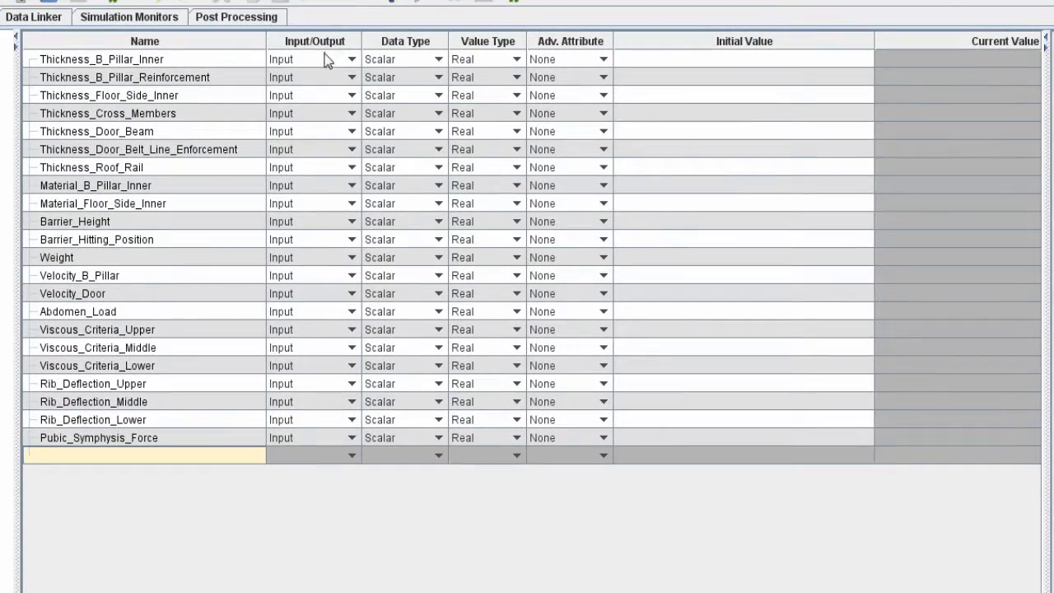
Set the variables Weight, Velocity_B_Pillar, Velocity_Door and Abdomen_Load to Output.
left_click(319, 258)
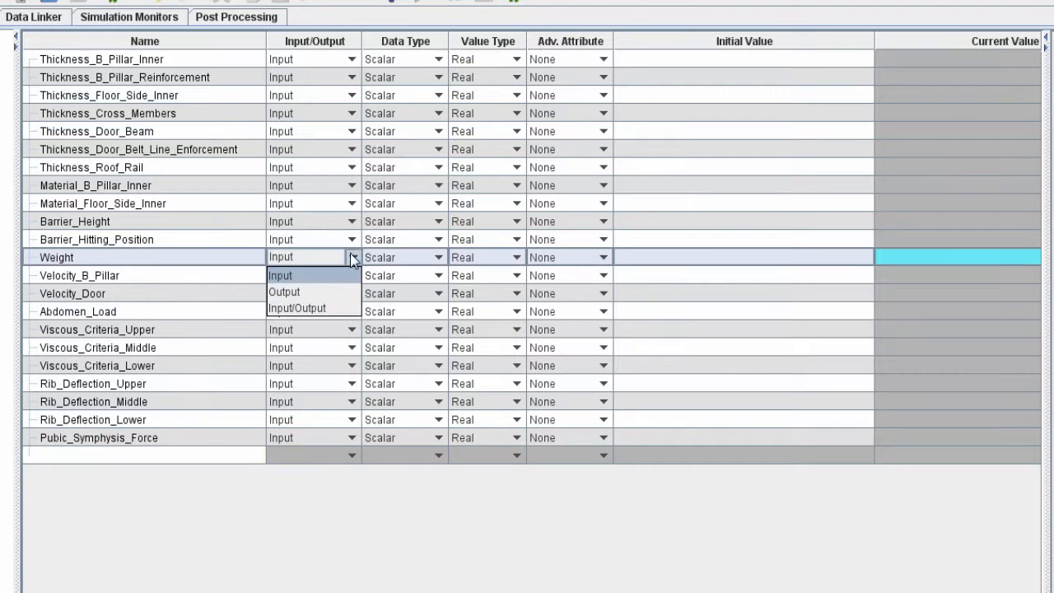
left_click(296, 294)
left_click(345, 276)
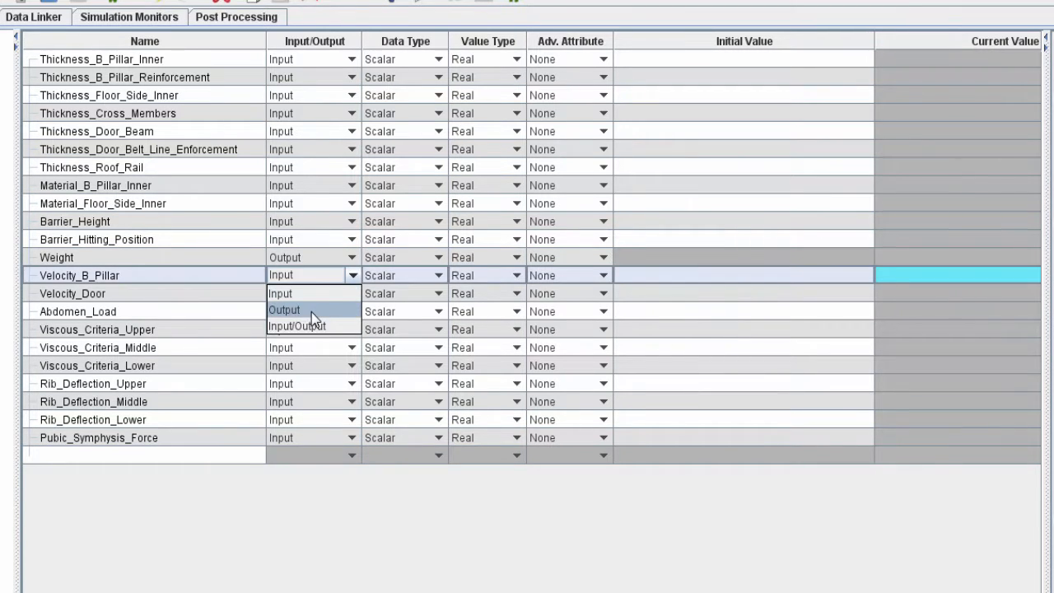
left_click(311, 313)
left_click(343, 295)
left_click(313, 327)
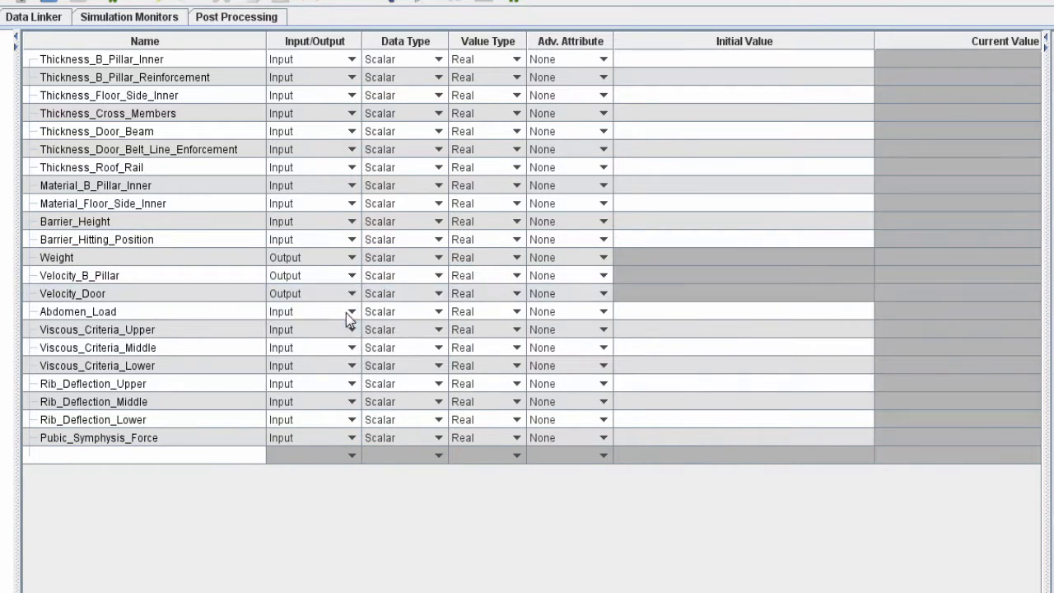
left_click(345, 313)
left_click(311, 345)
Set the upper, middle and lower Viscous_Criteria variables to Output.
left_click(346, 330)
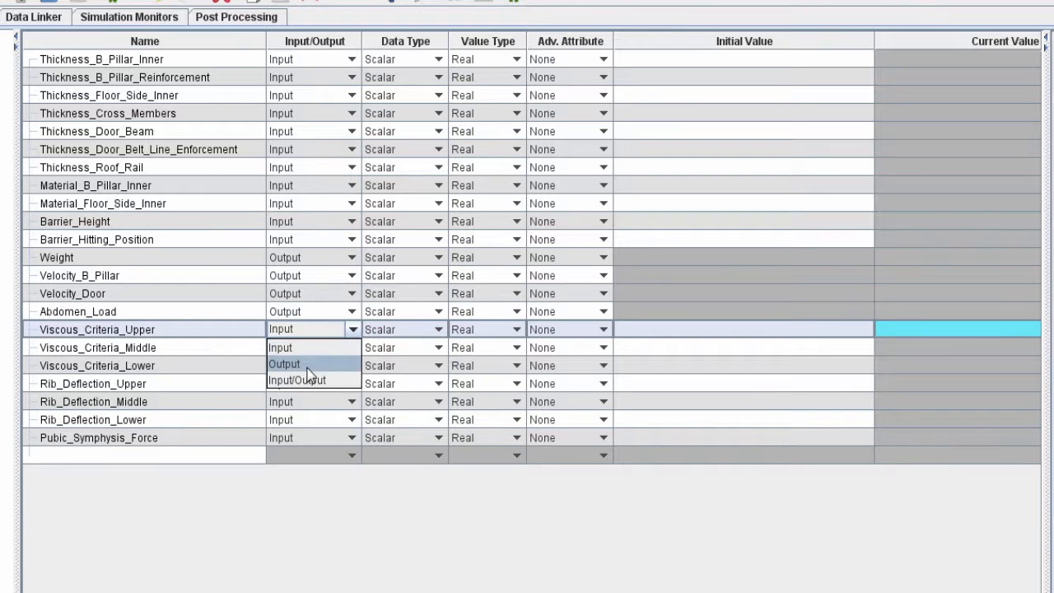
left_click(312, 366)
left_click(346, 347)
left_click(304, 382)
left_click(346, 365)
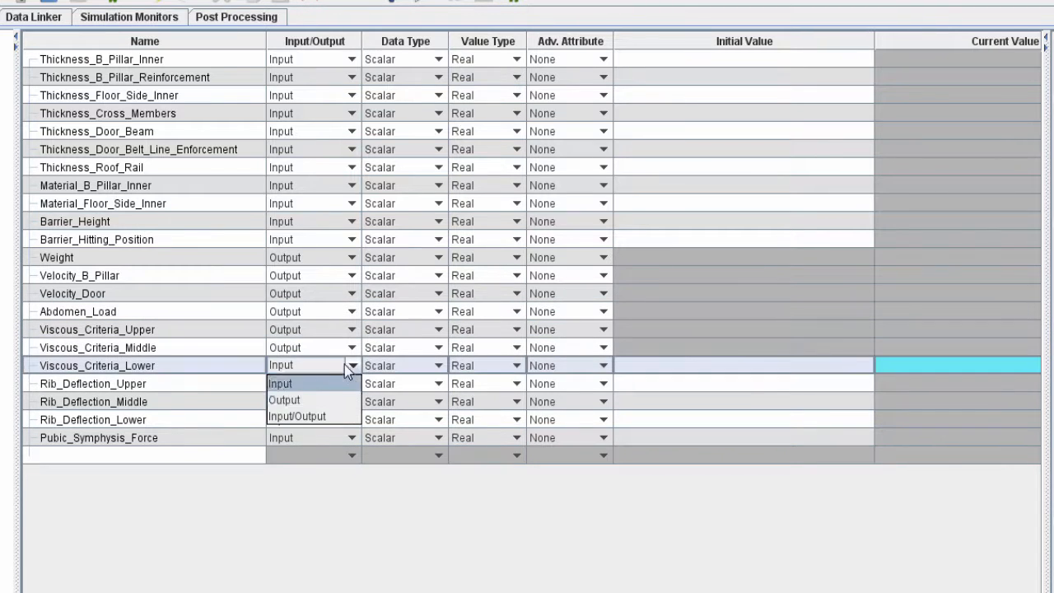
left_click(315, 402)
Set the upper, middle and lower Rib_Deflection variables and Pubic_Symphysis_Force to Output.
left_click(345, 383)
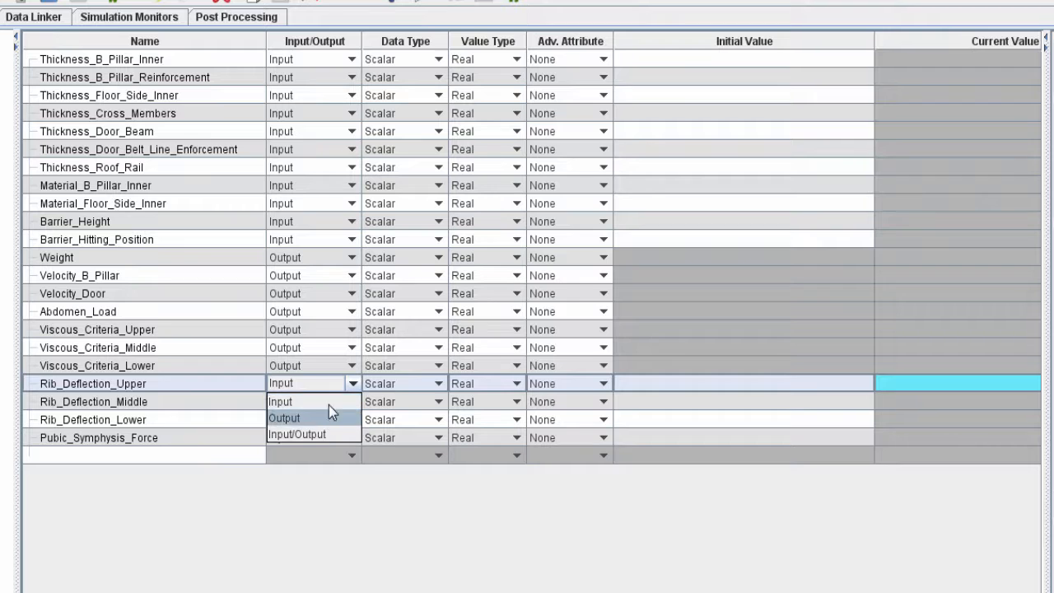
left_click(322, 417)
left_click(346, 402)
left_click(313, 436)
left_click(345, 420)
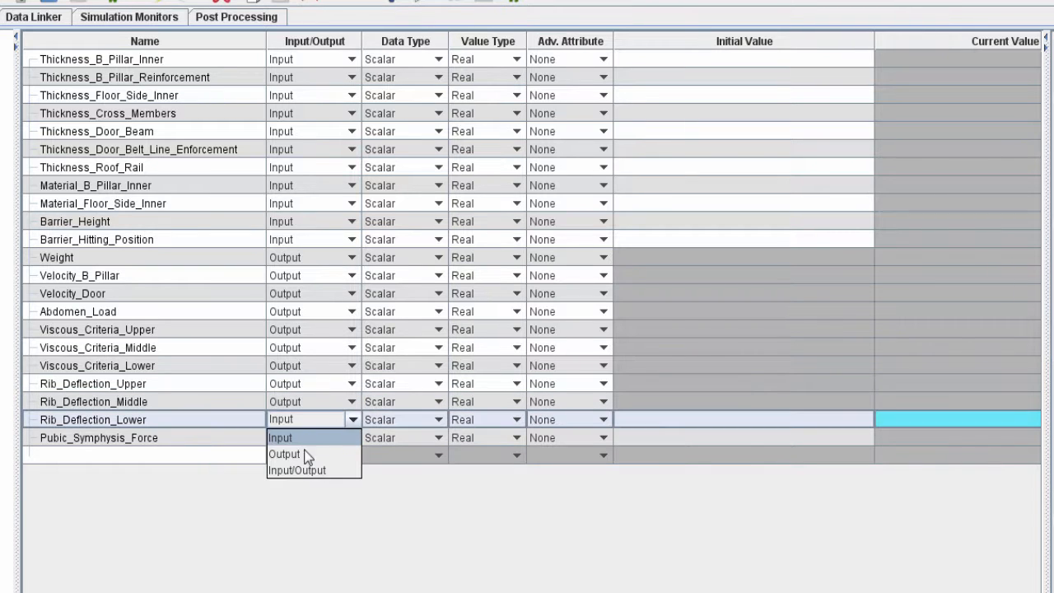
left_click(284, 456)
left_click(346, 438)
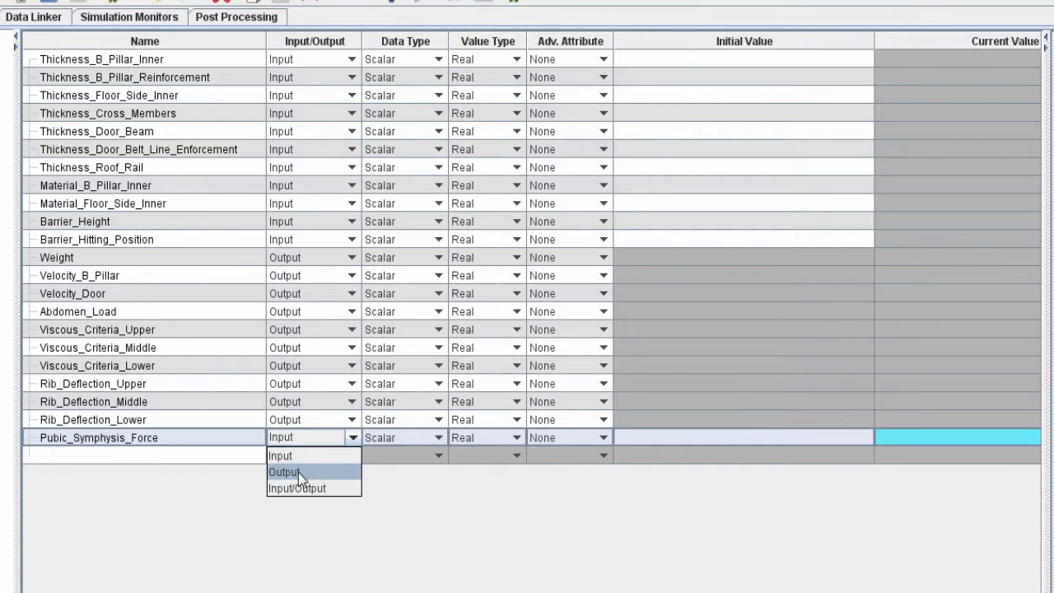
left_click(297, 472)
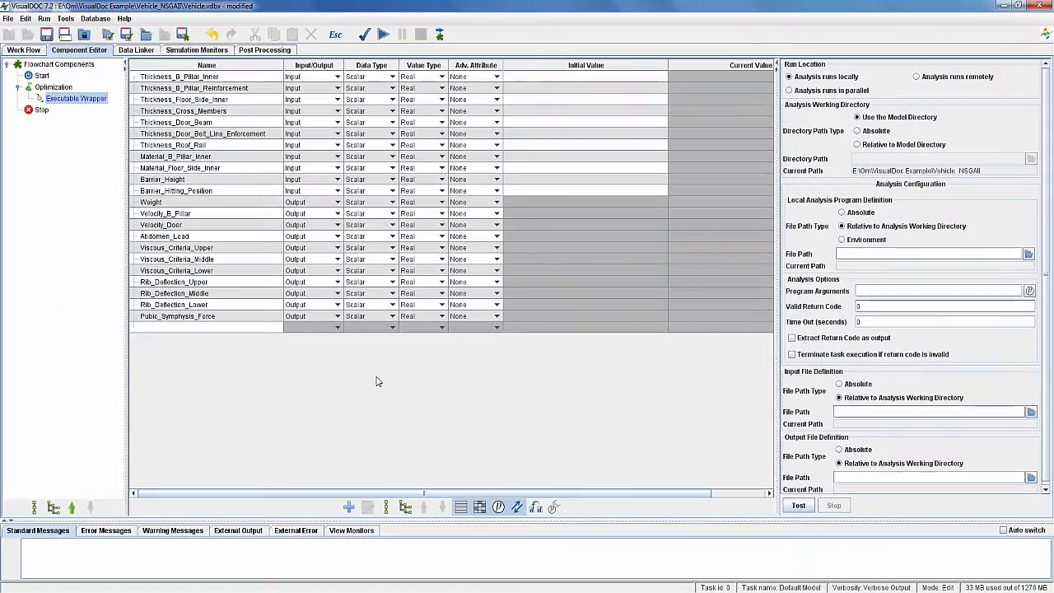
Set the initial value of all seven Thickness variables, from Thickness_B_Pillar_Inner to Thickness_Roof_Rail, to 1.
left_click(733, 62)
type("1")
key("Return")
type("1")
key("Return")
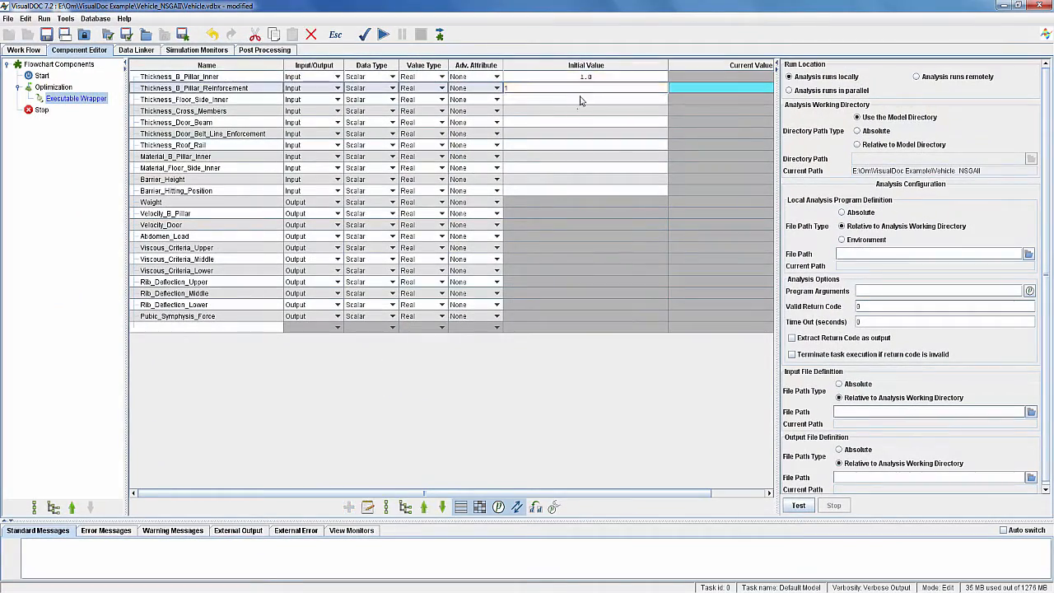
type("1")
key("Return")
type("1")
key("Return")
type("1")
key("Return")
type("1")
key("Return")
type("1")
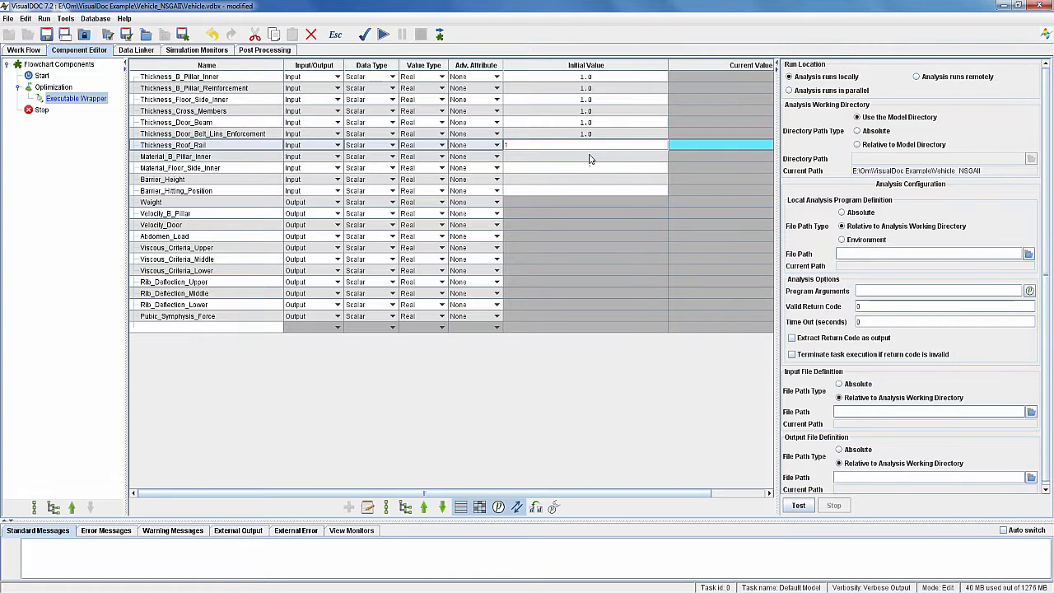
key("Return")
Set the initial values of both Material variables to 0.192 and of Barrier_Height and Barrier_Hitting_Position to 30.
type("0.192")
key("Return")
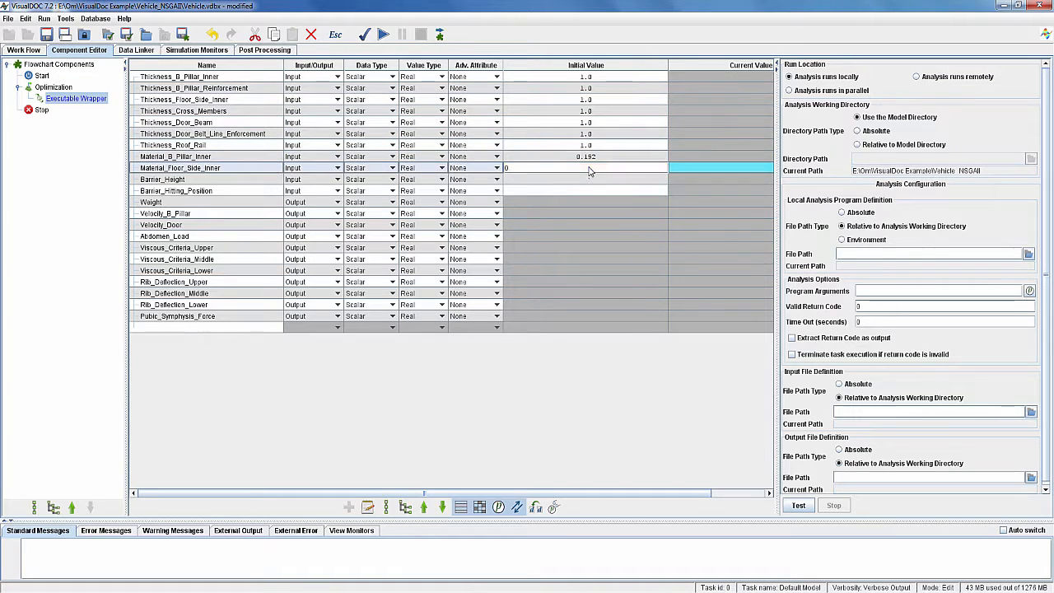
type("0.192")
key("Return")
type("30")
key("Return")
type("30")
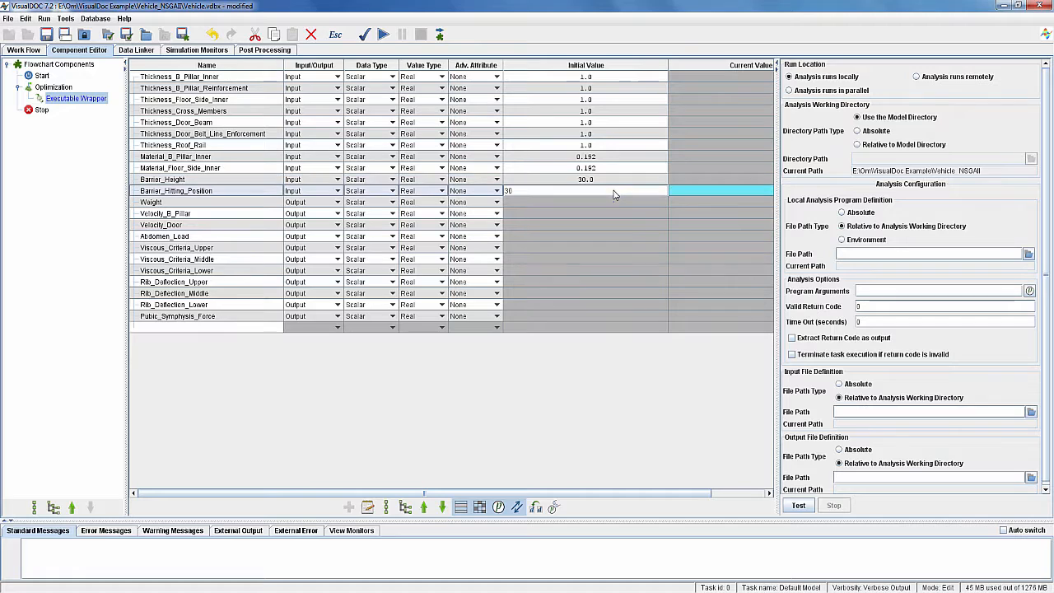
key("Return")
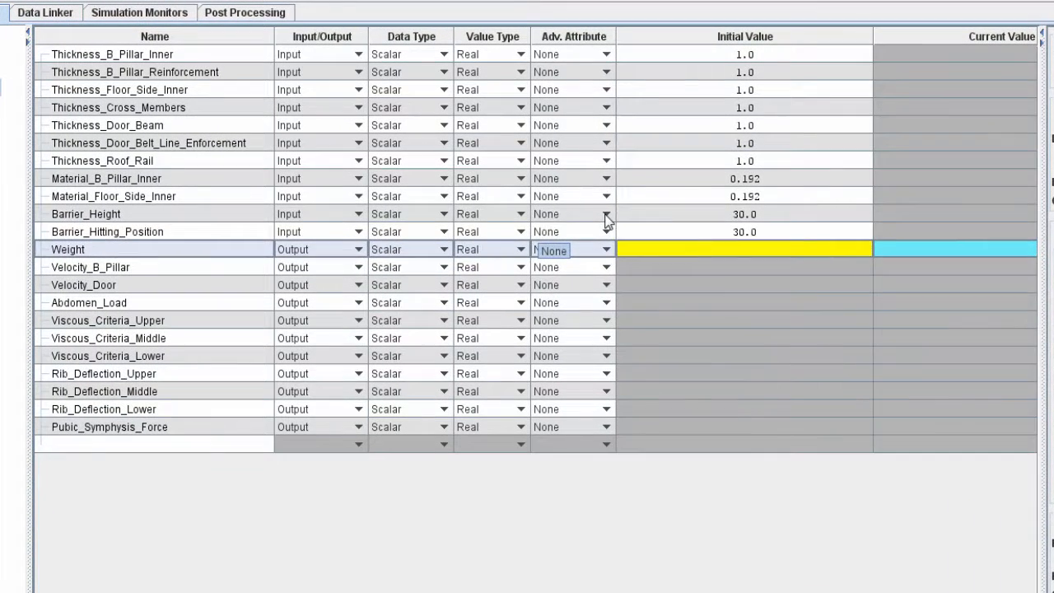
Set the advanced attribute of Barrier_Height and Barrier_Hitting_Position to Constant.
left_click(606, 216)
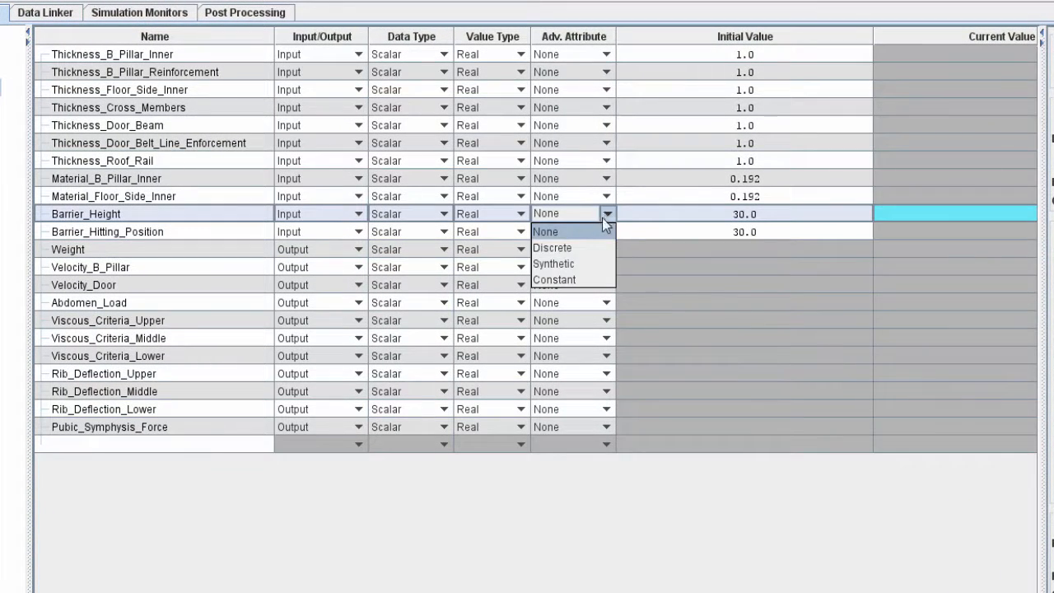
left_click(568, 280)
left_click(598, 234)
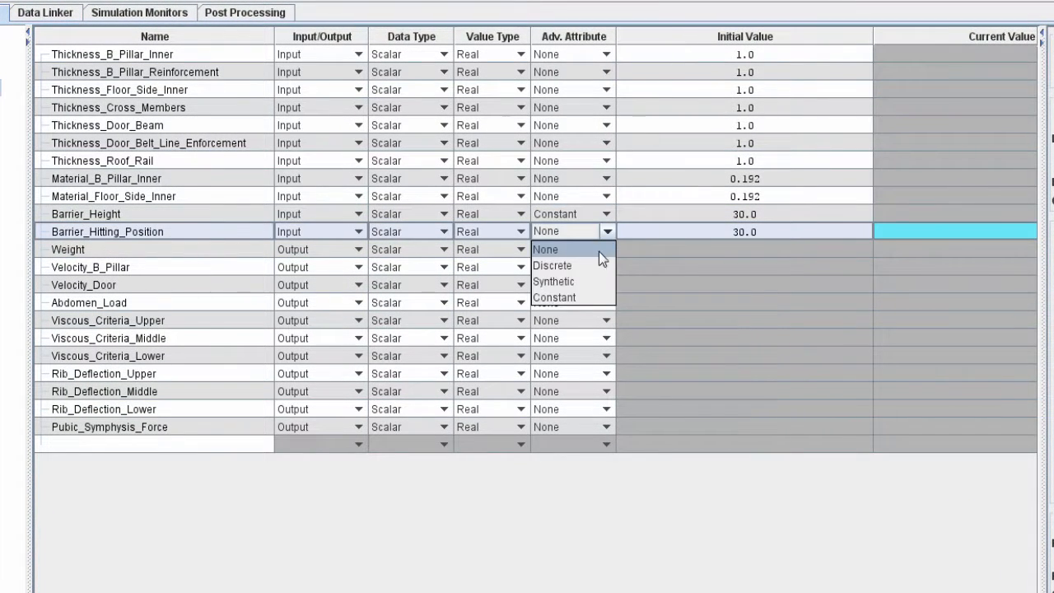
left_click(573, 307)
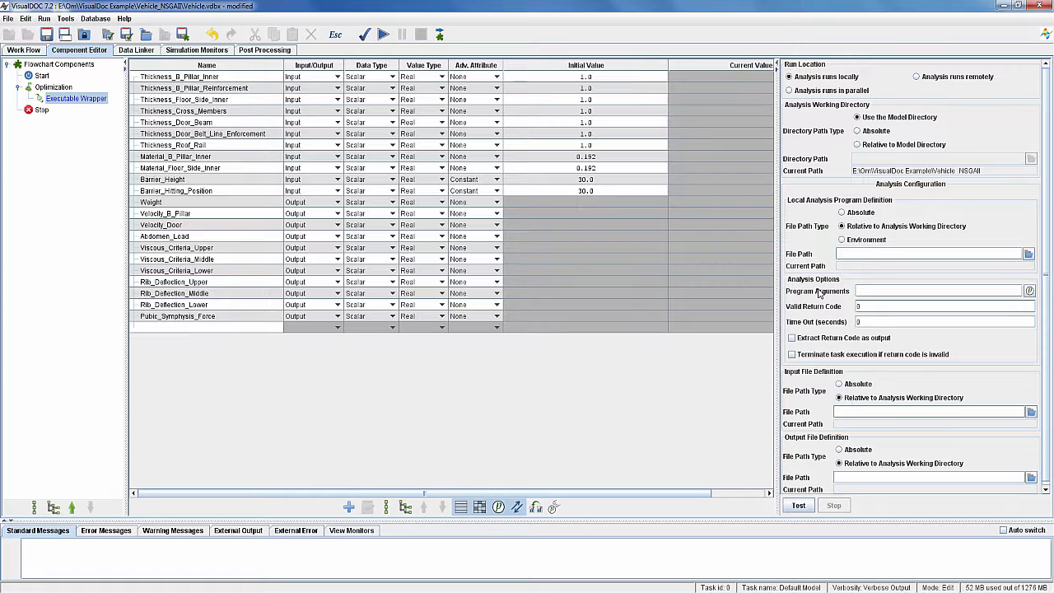
Examine the VSIModel.c source in WordPad and the parain.txt input and response.txt output files in Notepad.
left_click(670, 590)
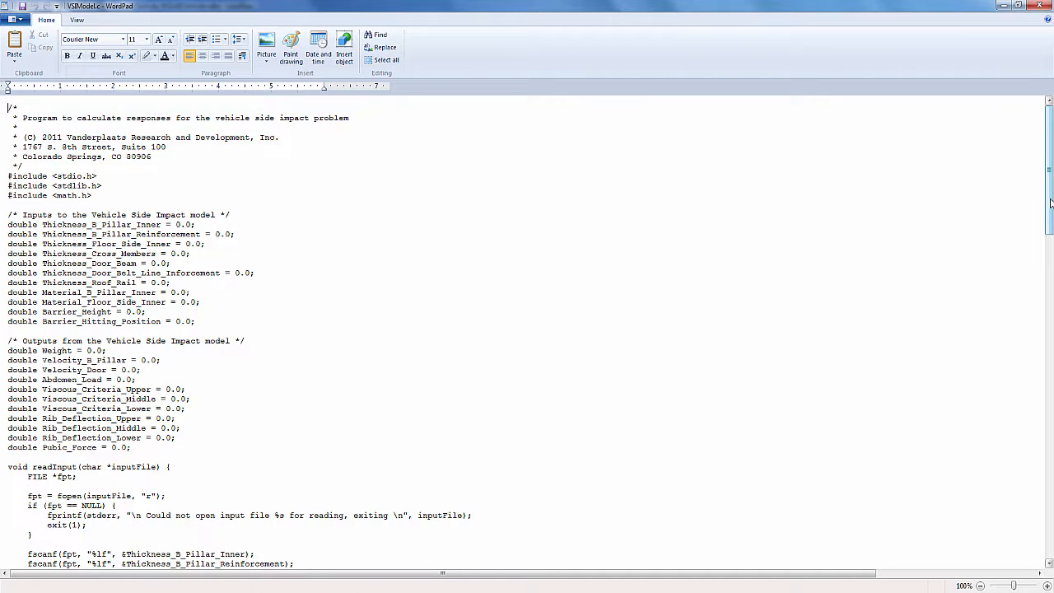
left_click_drag(1051, 203, 1052, 527)
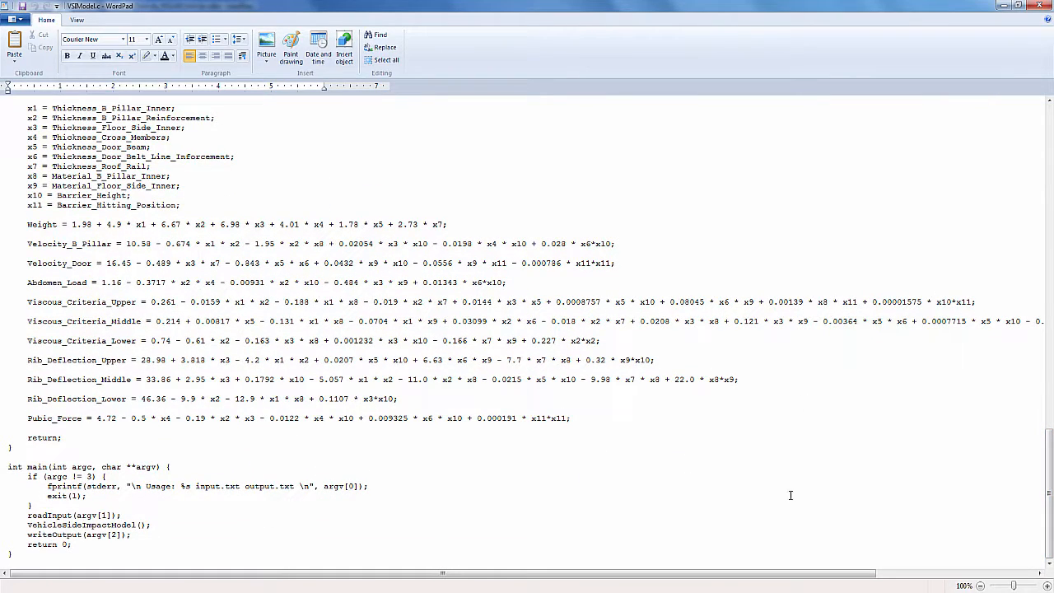
left_click(768, 592)
left_click(771, 574)
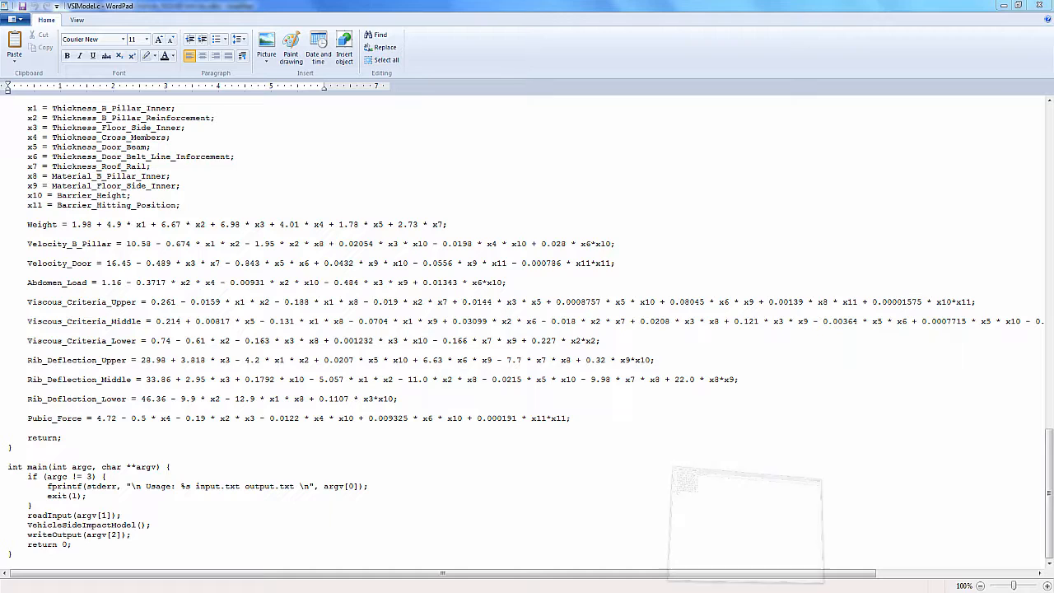
mouse_move(782, 592)
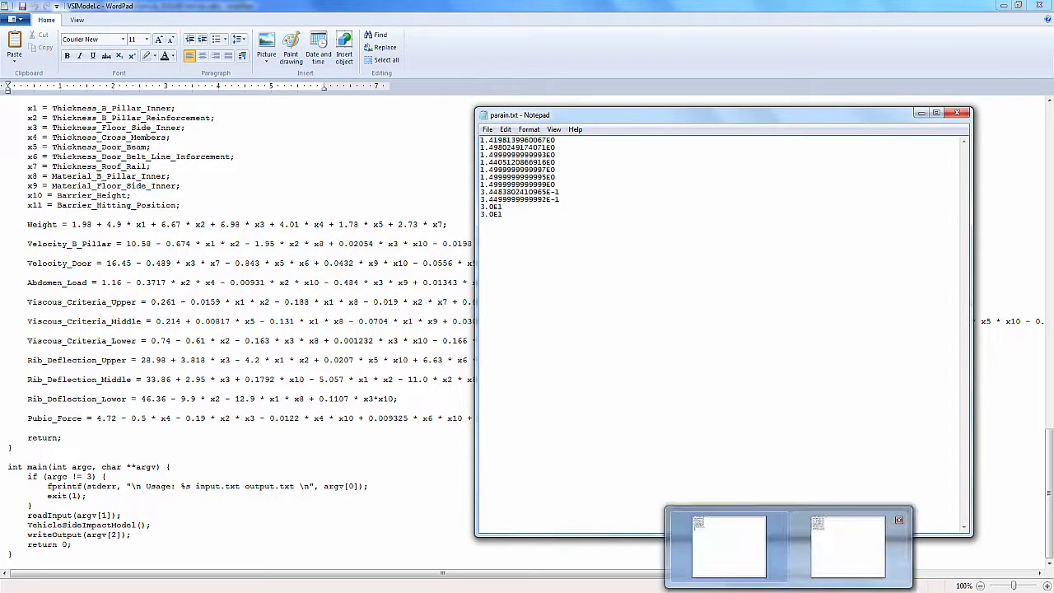
left_click(852, 556)
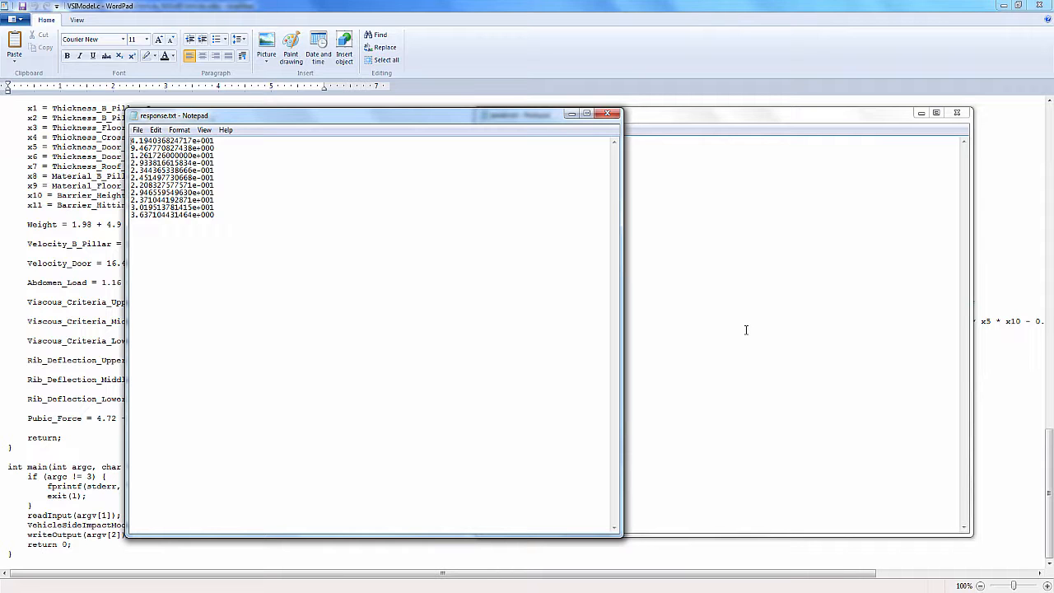
left_click(571, 113)
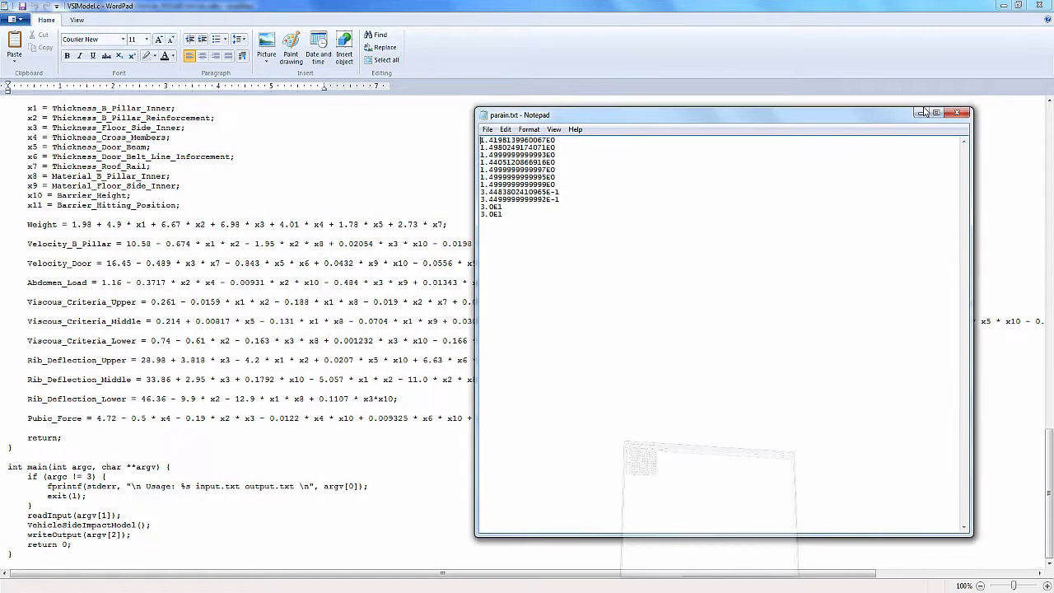
left_click(921, 113)
left_click(1004, 4)
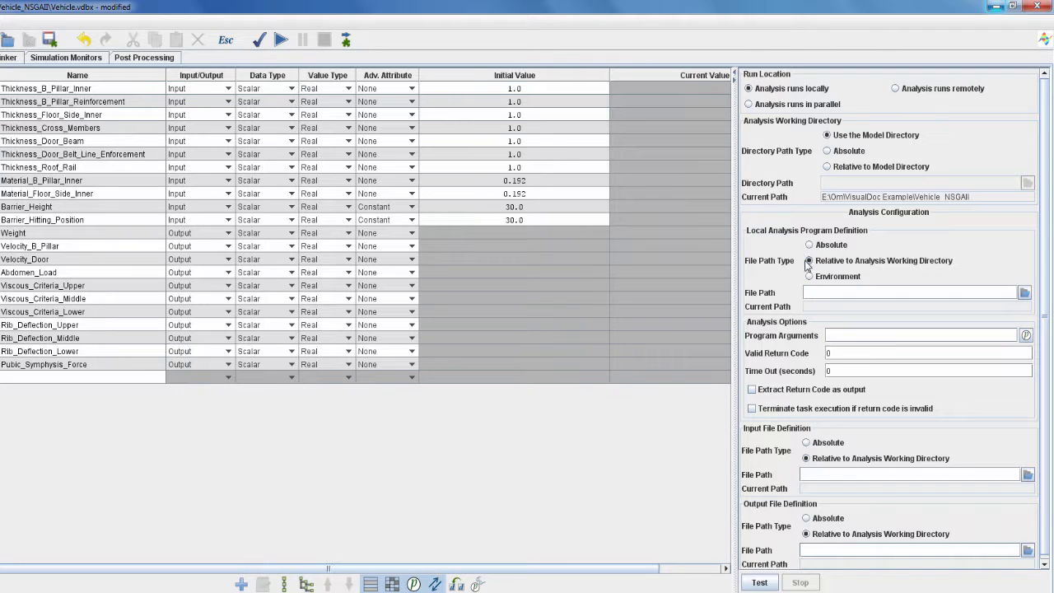
Choose VSIModel.exe from the Vehicle_NSGAII folder as the local analysis program.
left_click(1024, 294)
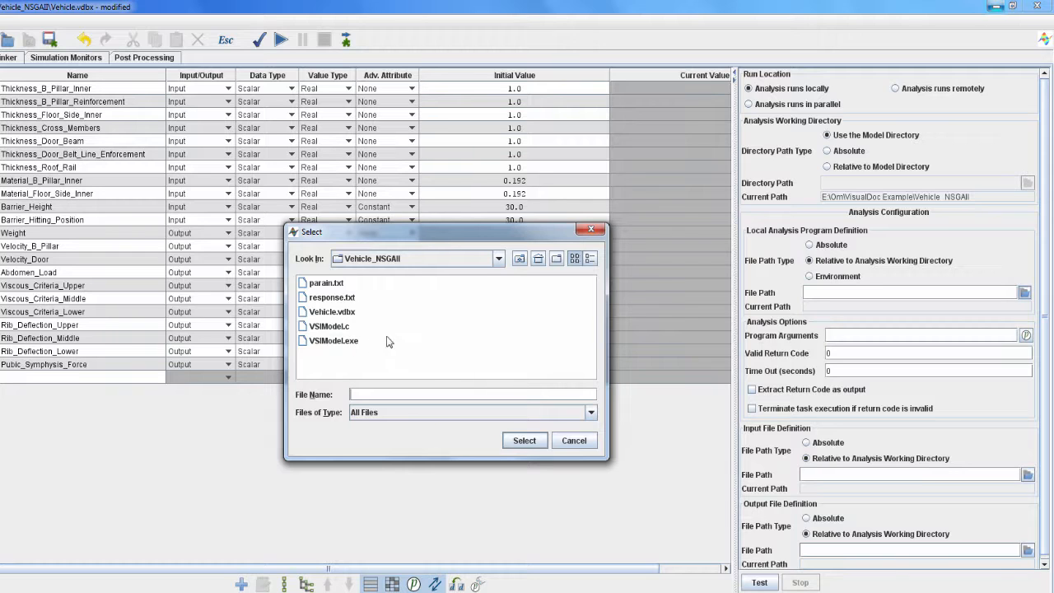
left_click(340, 341)
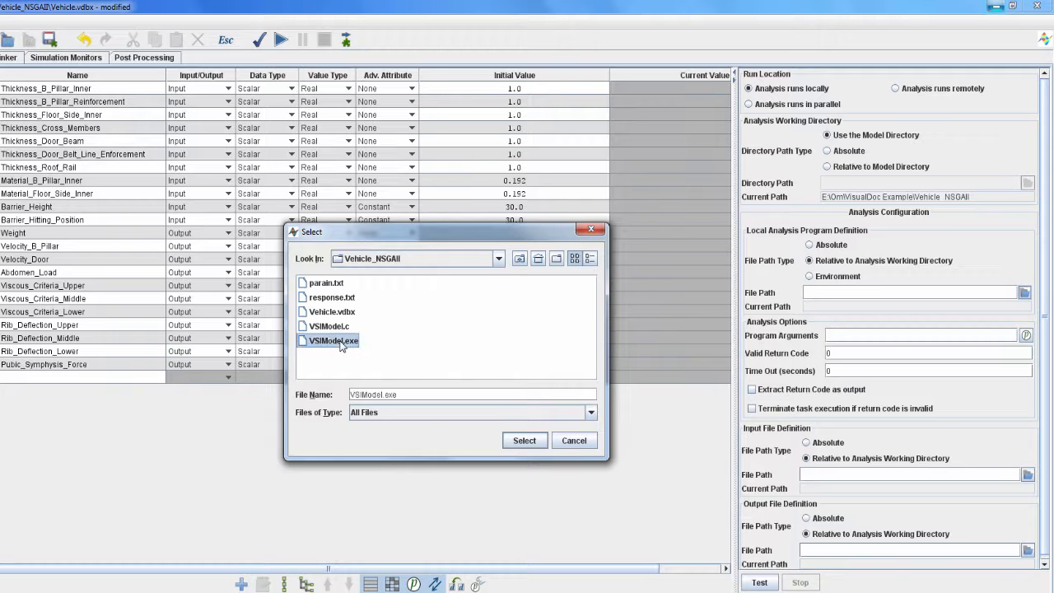
left_click(524, 442)
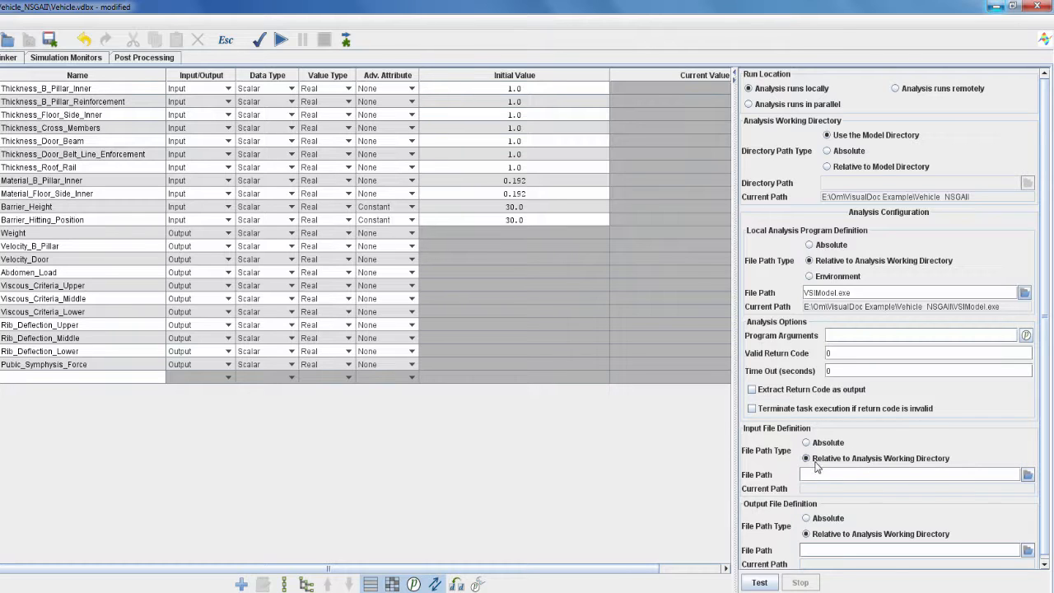
Define parain.txt as the input file and response.txt as the output file, relative to the analysis working directory.
left_click(805, 535)
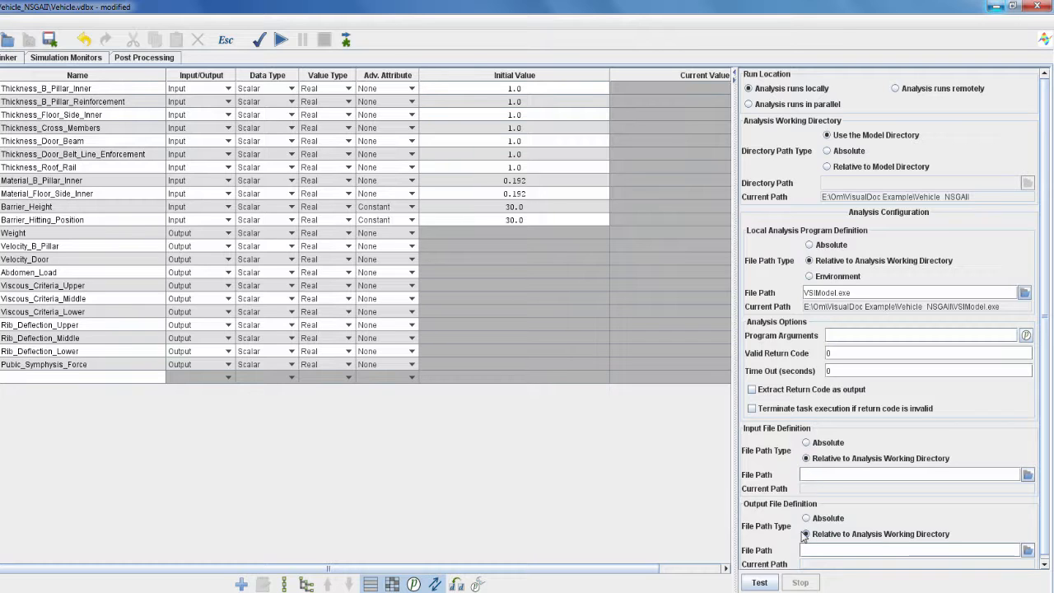
left_click(1034, 478)
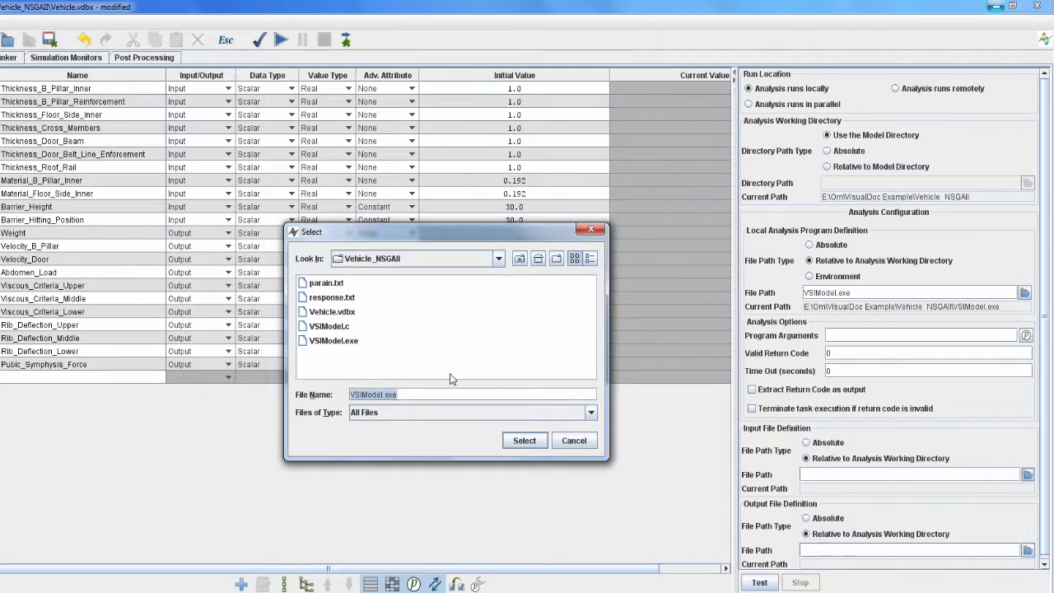
left_click(336, 284)
left_click(530, 442)
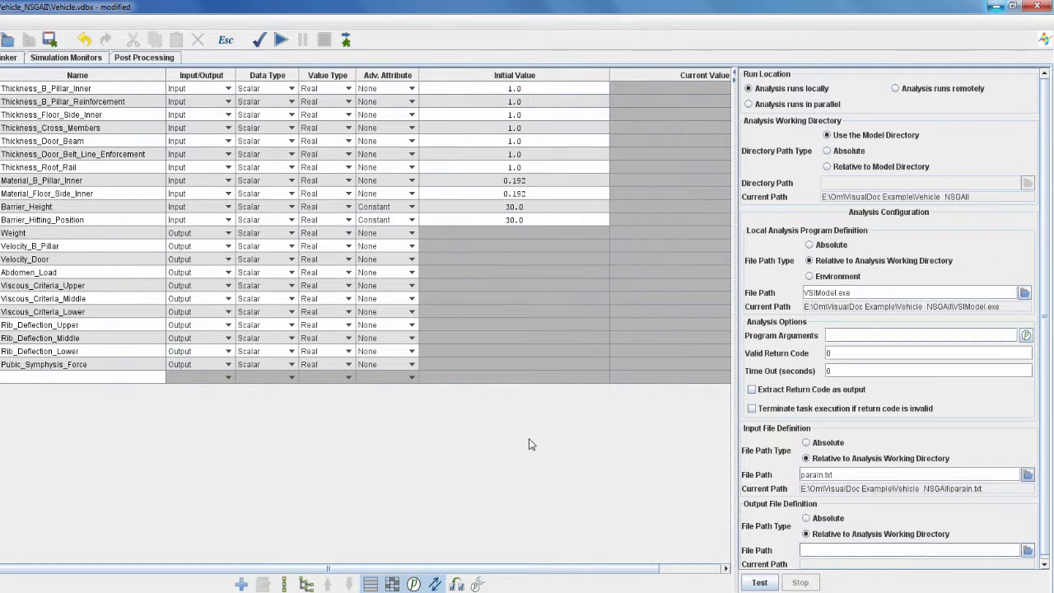
left_click(1028, 550)
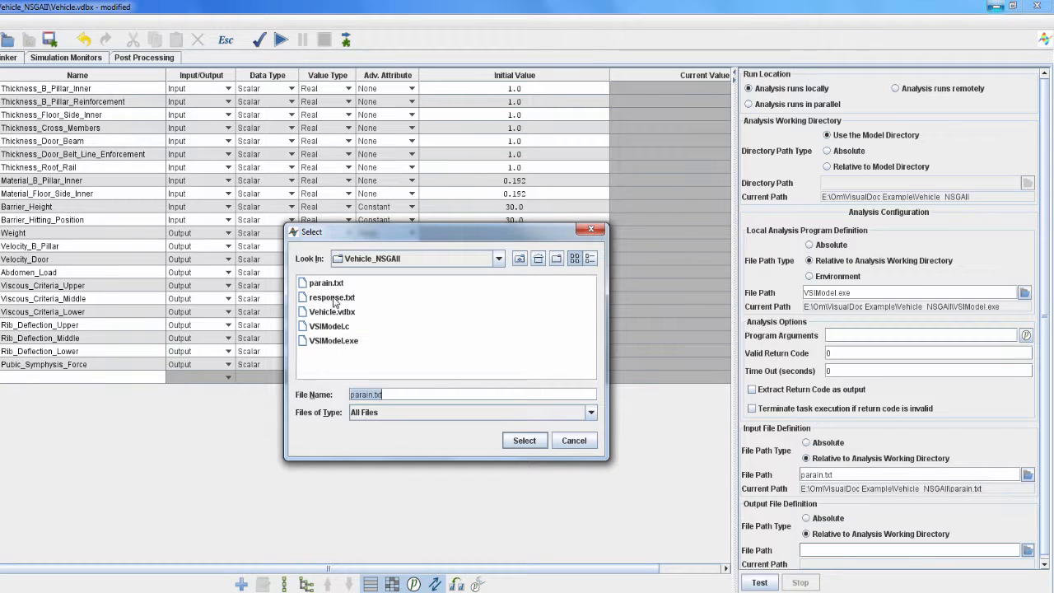
left_click(333, 299)
left_click(531, 441)
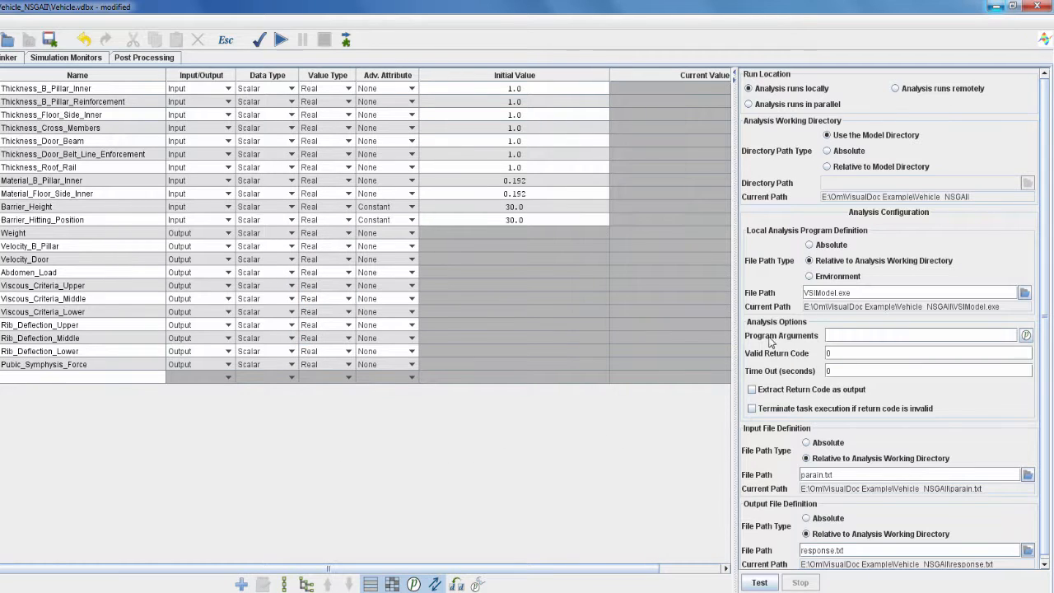
Set the program arguments to "parain.txt response.txt" and test the executable wrapper.
left_click(840, 336)
type("m.txt response")
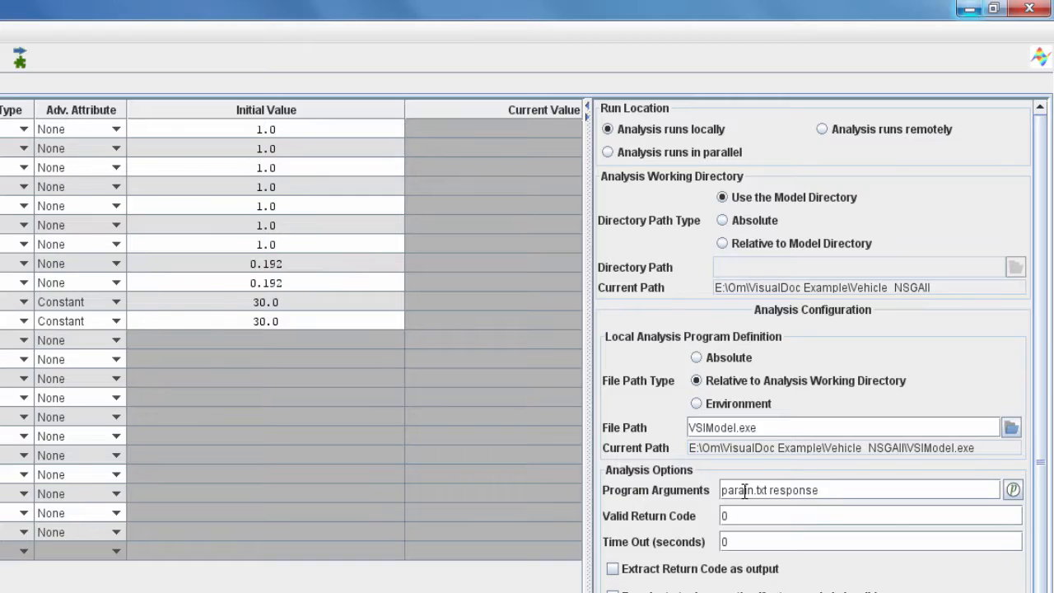
type(".txt")
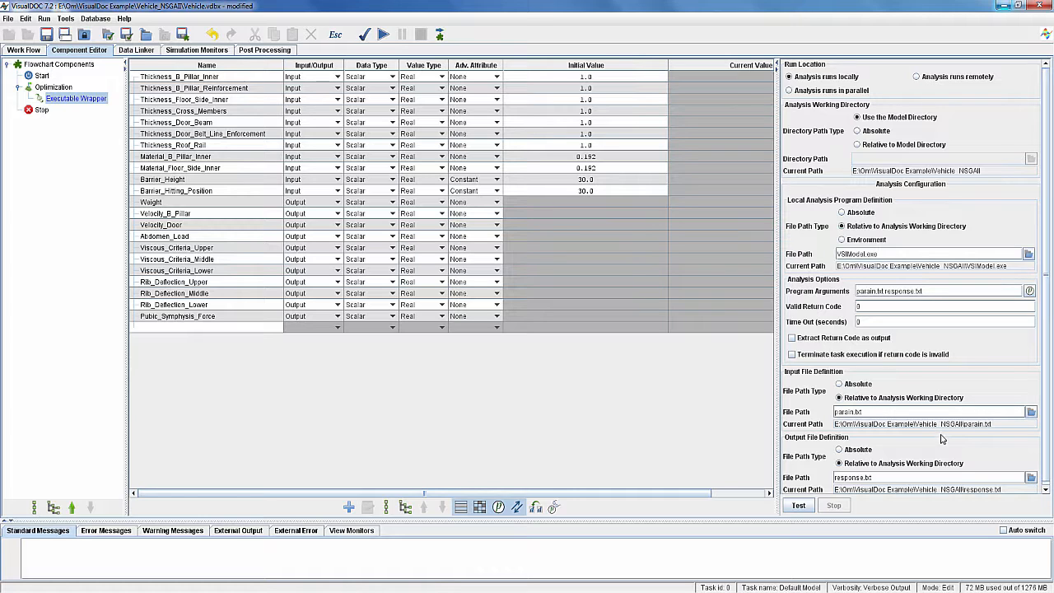
left_click(806, 506)
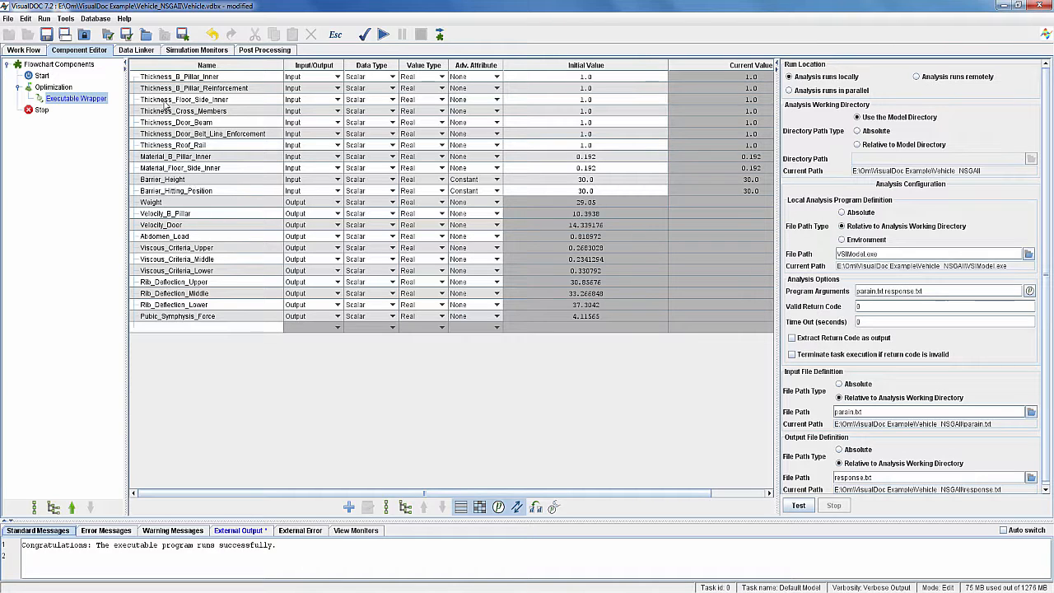
Add the Executable Wrapper's data to the Optimization component in the Data Linker with automatic linking.
left_click(142, 51)
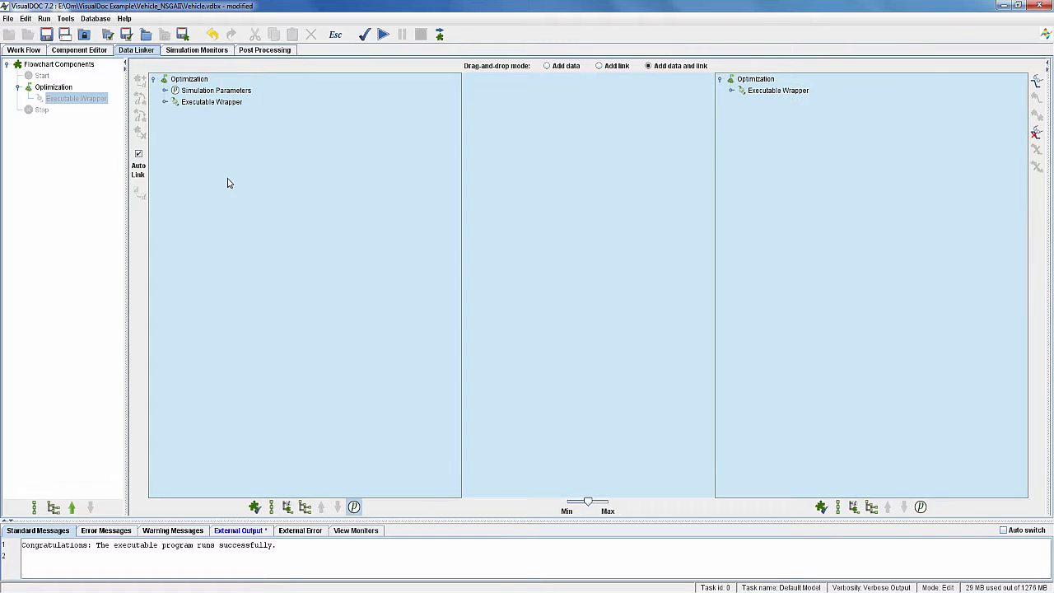
left_click(63, 88)
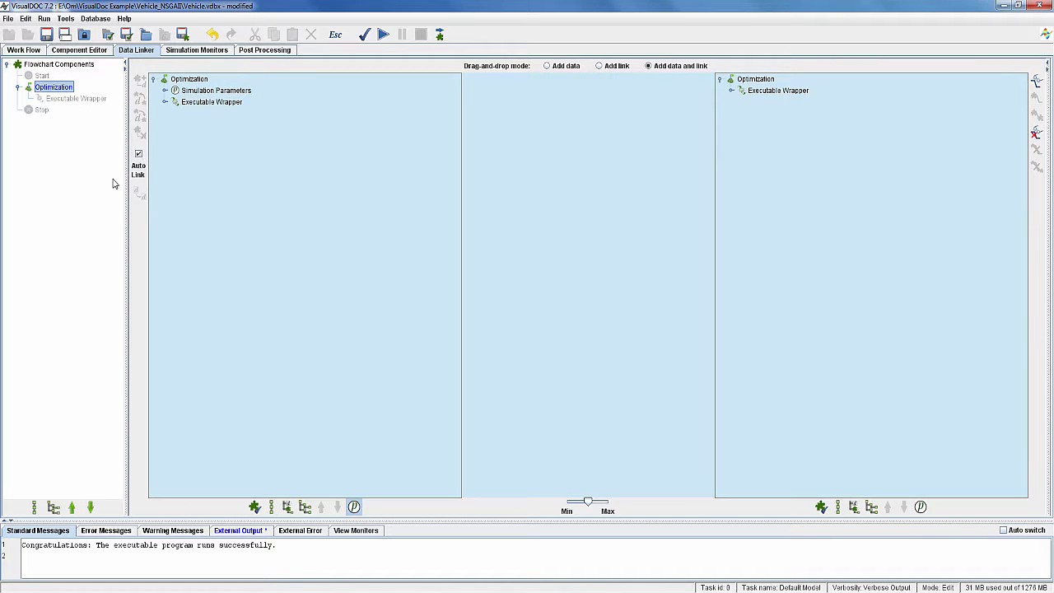
left_click(191, 80)
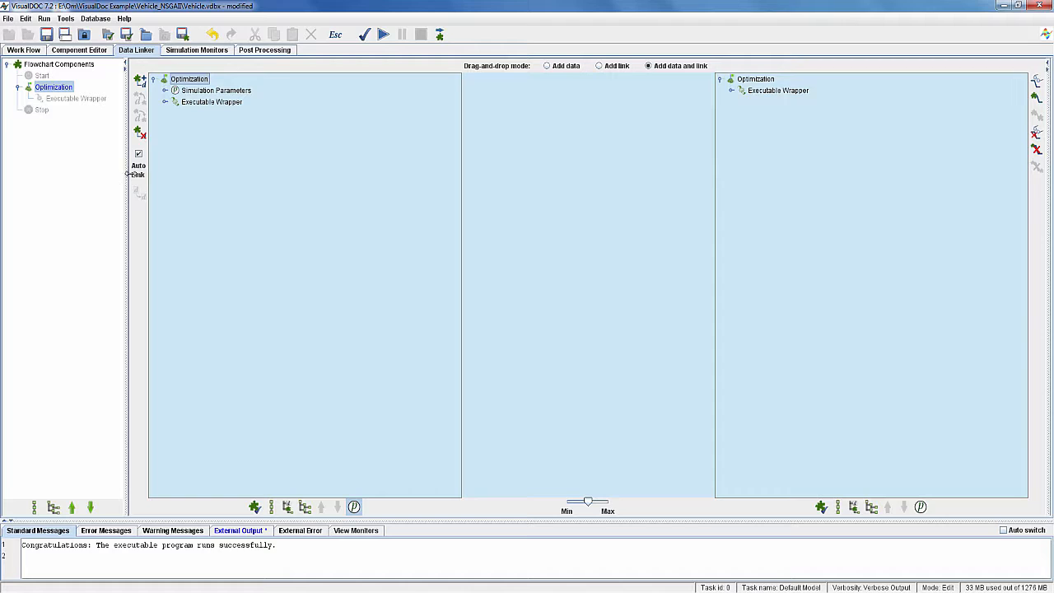
left_click(141, 81)
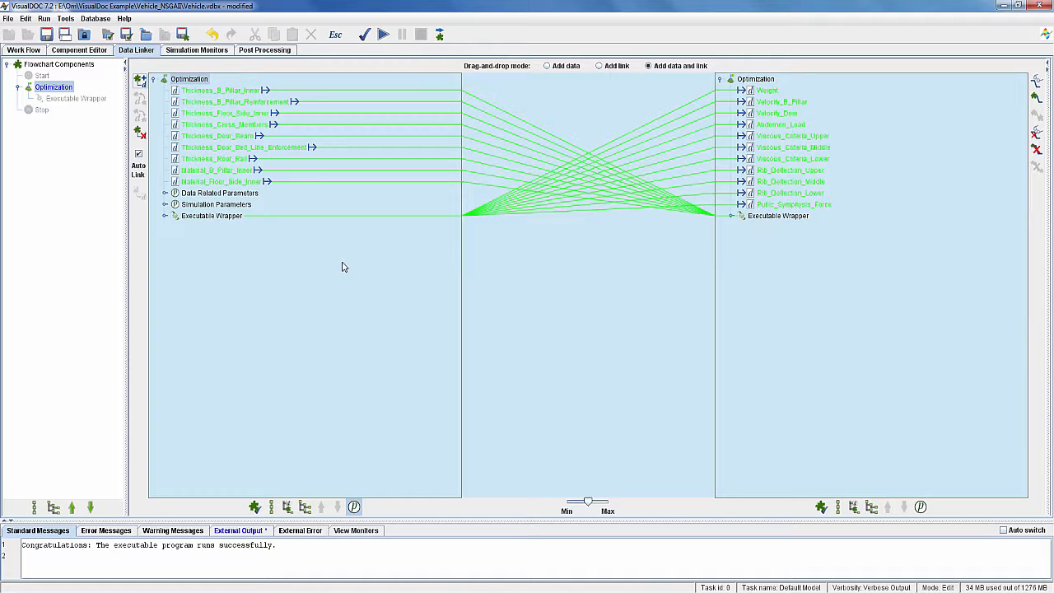
Mark Weight and Velocity_Door as objectives of the Optimization component and remove the constraint flag from Weight.
left_click(87, 51)
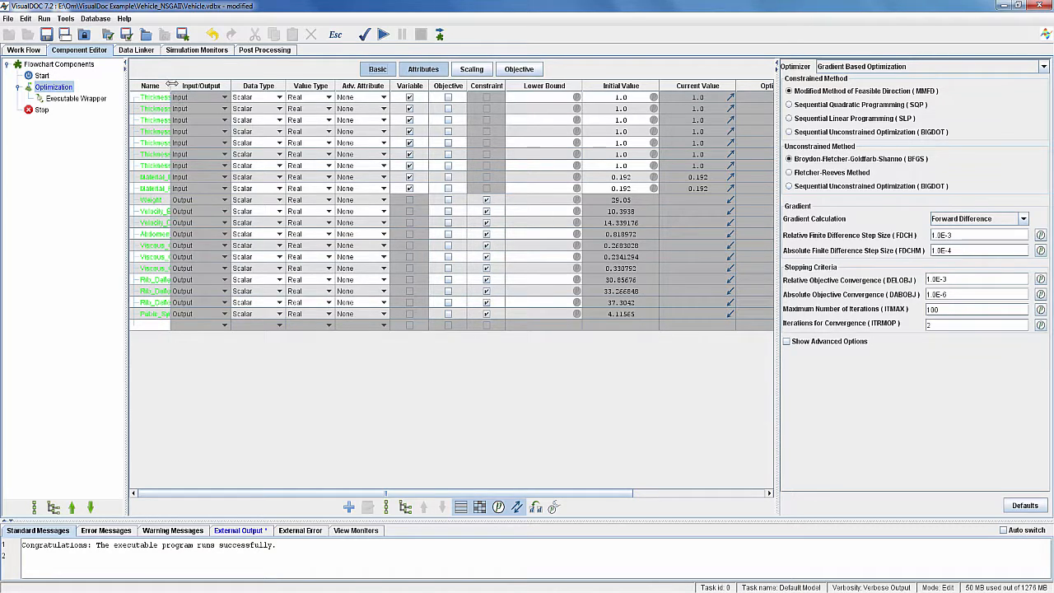
left_click_drag(168, 80, 228, 85)
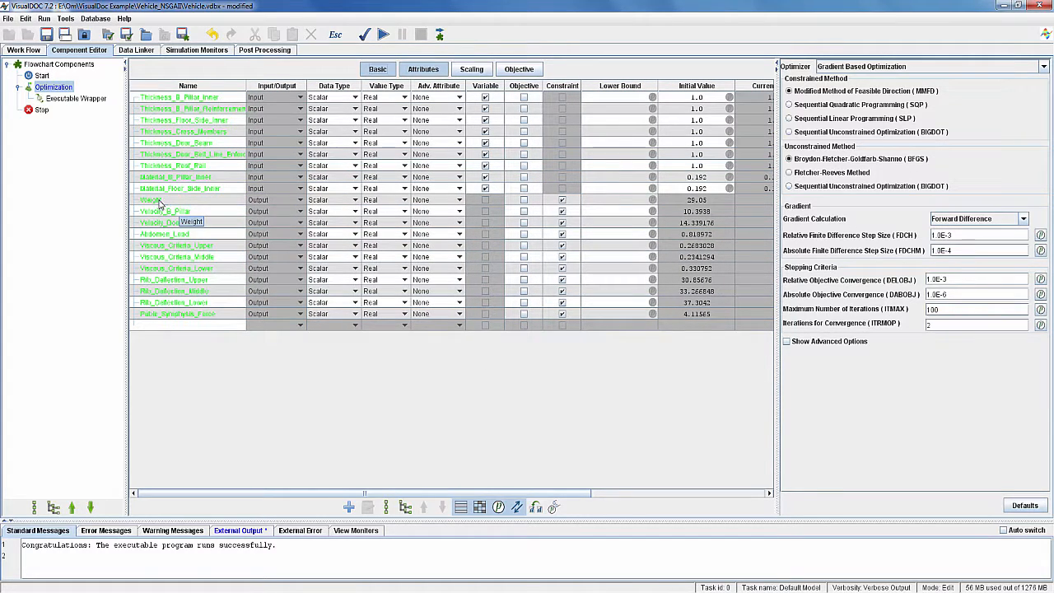
left_click(522, 201)
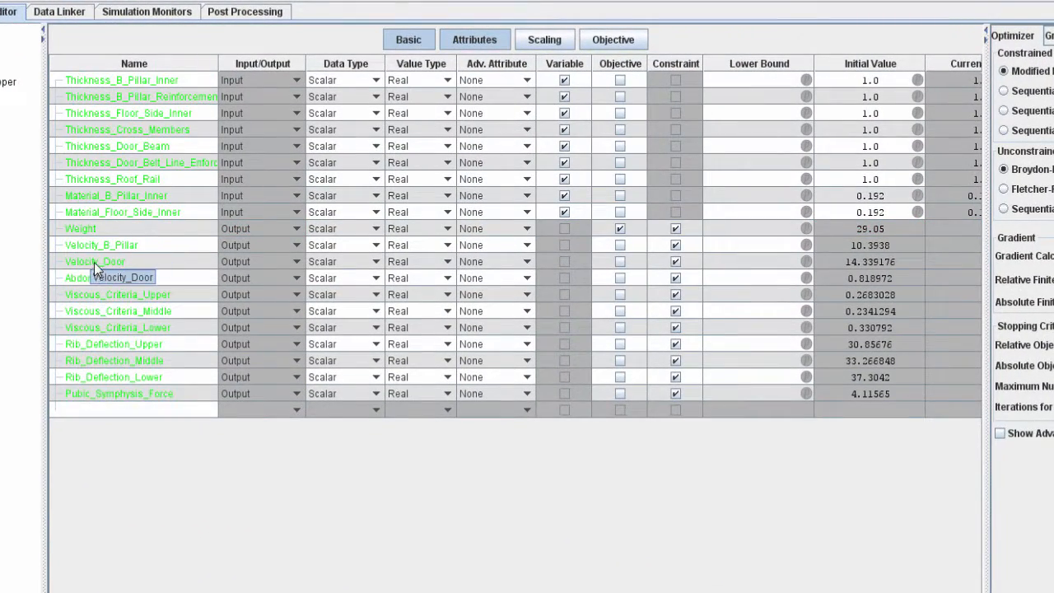
left_click(620, 262)
scroll(515, 237, "right", 5)
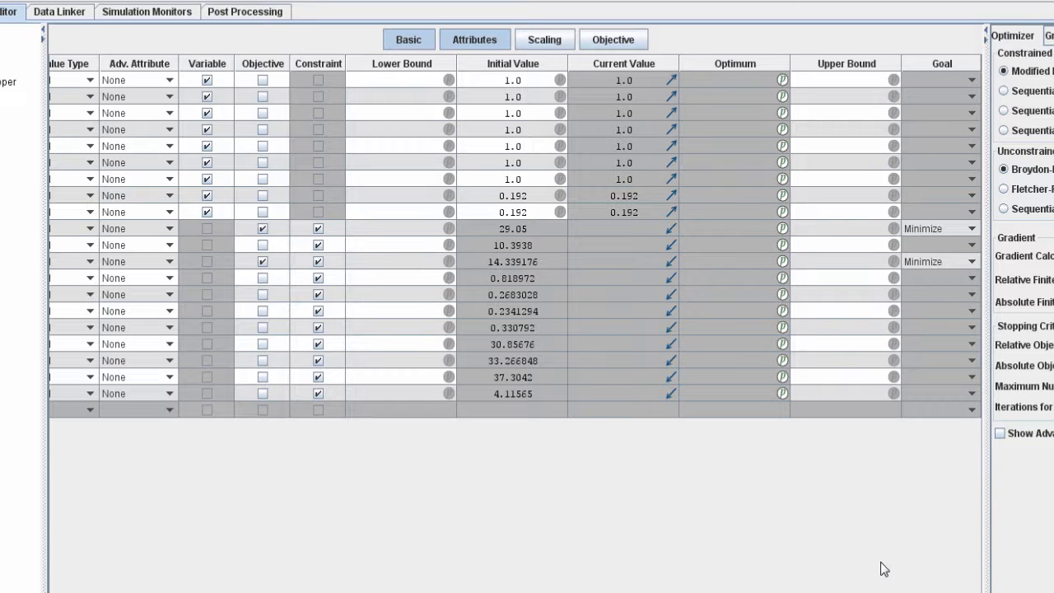
scroll(515, 237, "left", 5)
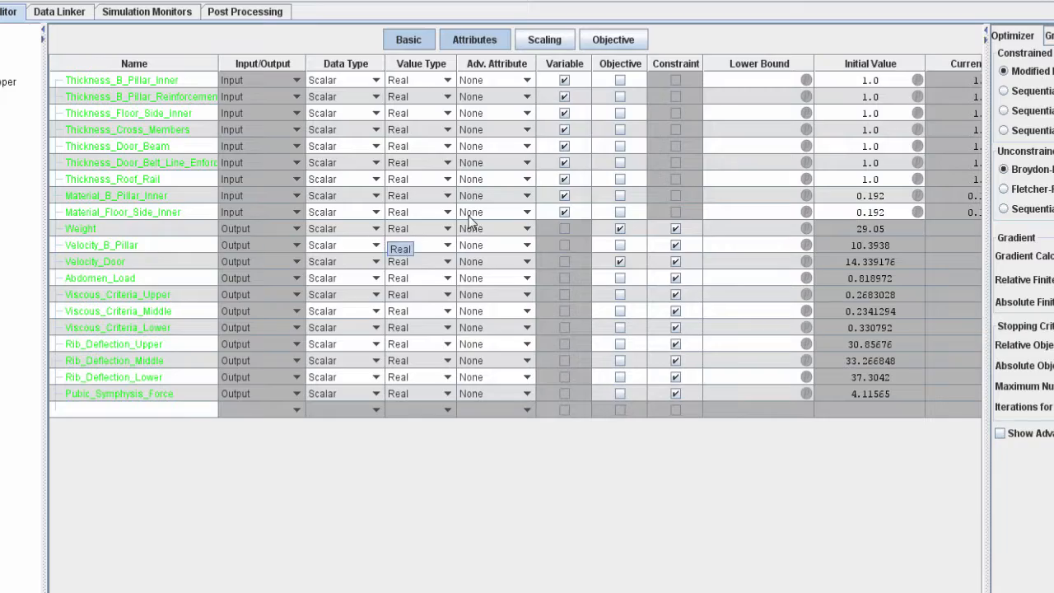
left_click(676, 229)
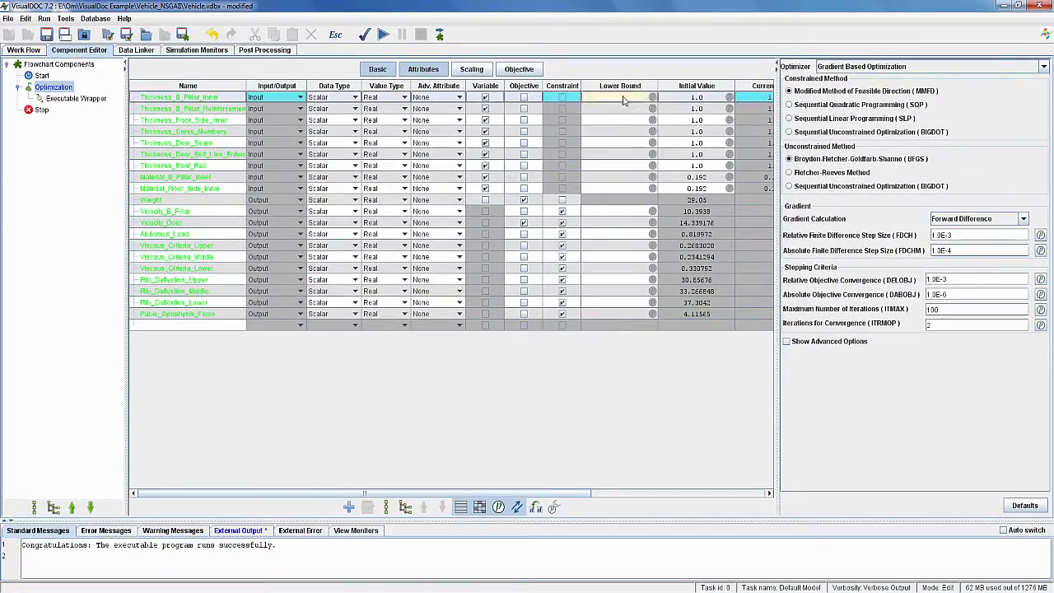
Set the lower bounds of the seven Thickness variables to 0.5 and of both Material variables to 0.192.
left_click(615, 120)
type("0.5")
left_click(619, 132)
type("0.5")
left_click(628, 144)
type("0.5")
left_click(627, 155)
type("0.5")
left_click(626, 167)
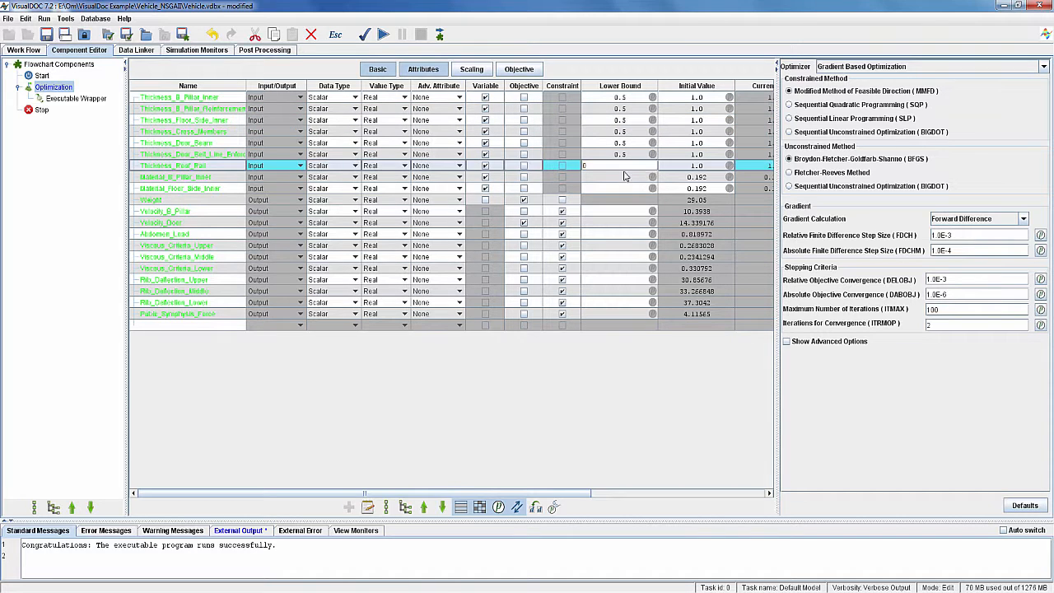
Set the upper bounds of the seven Thickness variables to 1.5 and of both Material variables to 0.345.
left_click_drag(562, 496, 738, 495)
left_click(680, 99)
type("1.5")
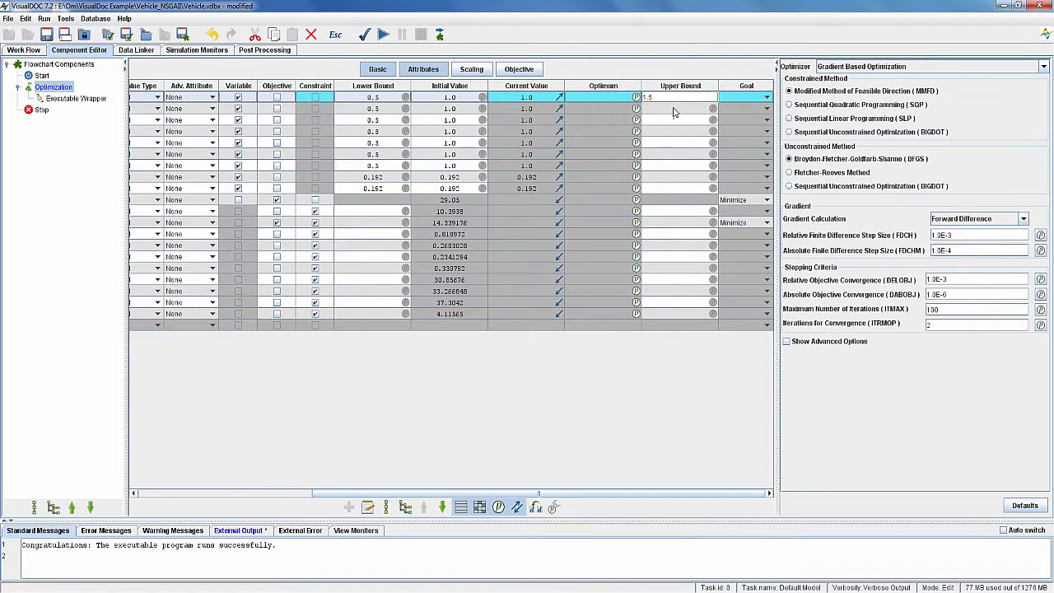
left_click(675, 110)
type("1.5")
left_click(674, 122)
type("1.5")
left_click(673, 134)
type(".5")
left_click(677, 177)
type("0.345")
left_click(677, 190)
type("0.345")
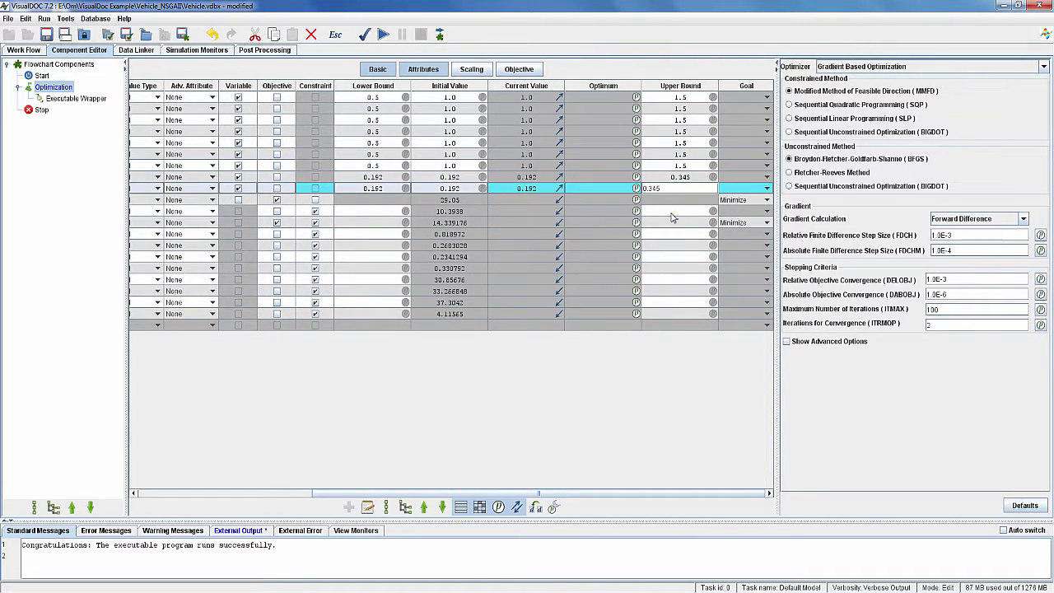
Set upper bounds of 9.9 for Velocity_B_Pillar, 15.7 for Velocity_Door, 1 for Abdomen_Load and 0.32 for the three Viscous_Criteria outputs.
left_click(674, 213)
type("9.9")
left_click(680, 224)
left_click(677, 247)
type("0.32")
left_click(680, 257)
type("0.32")
left_click(683, 269)
type("0.32")
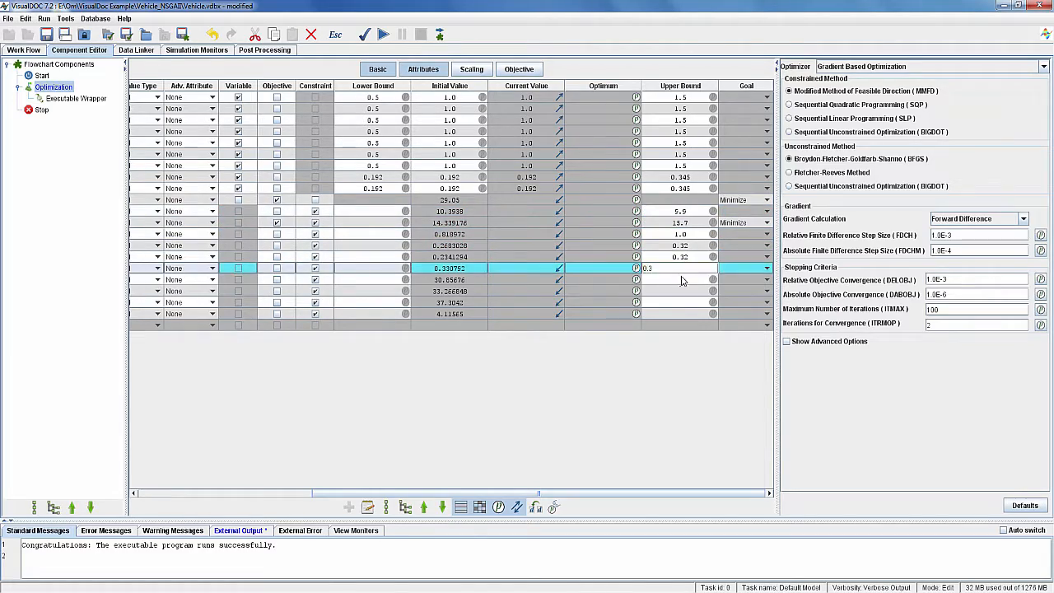
Set the upper bounds of the three Rib_Deflection outputs to 32 and of Pubic_Symphysis_Force to 4.
left_click(684, 281)
type("32")
key("Return")
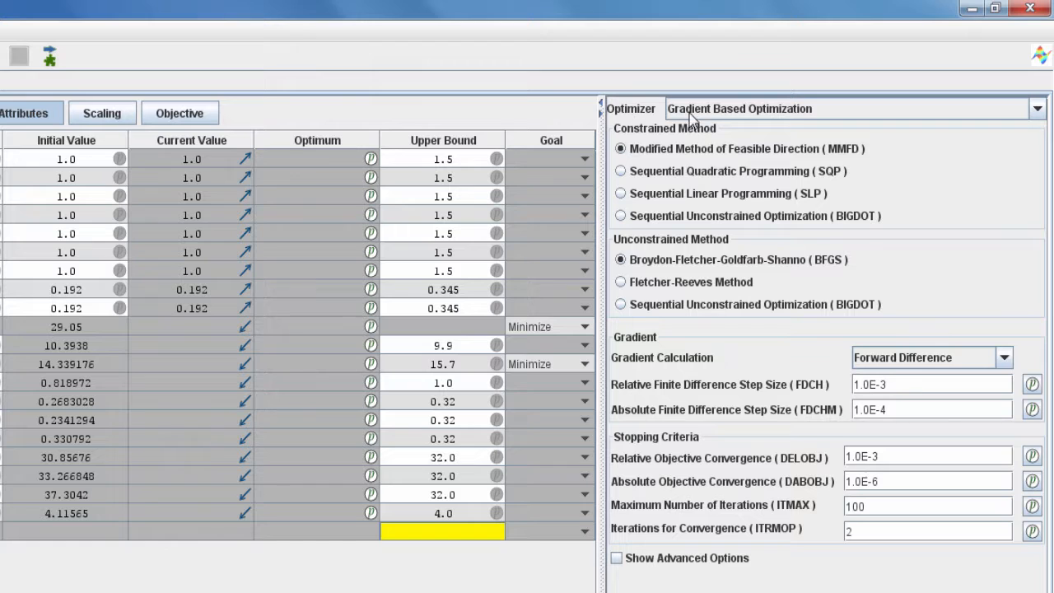
Switch the optimizer to Non-Gradient Based Optimization.
left_click(1036, 110)
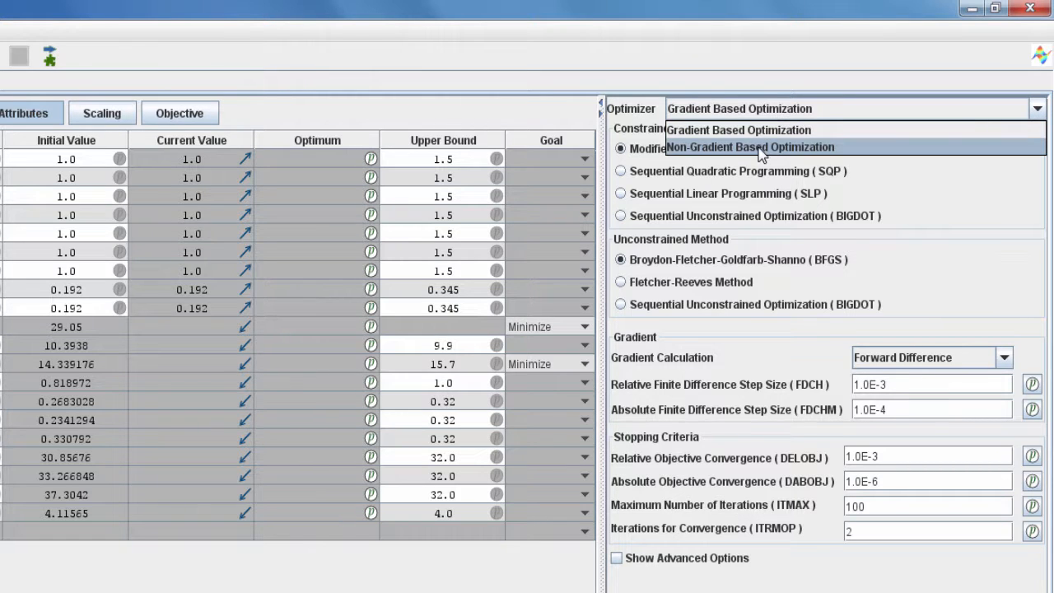
left_click(761, 149)
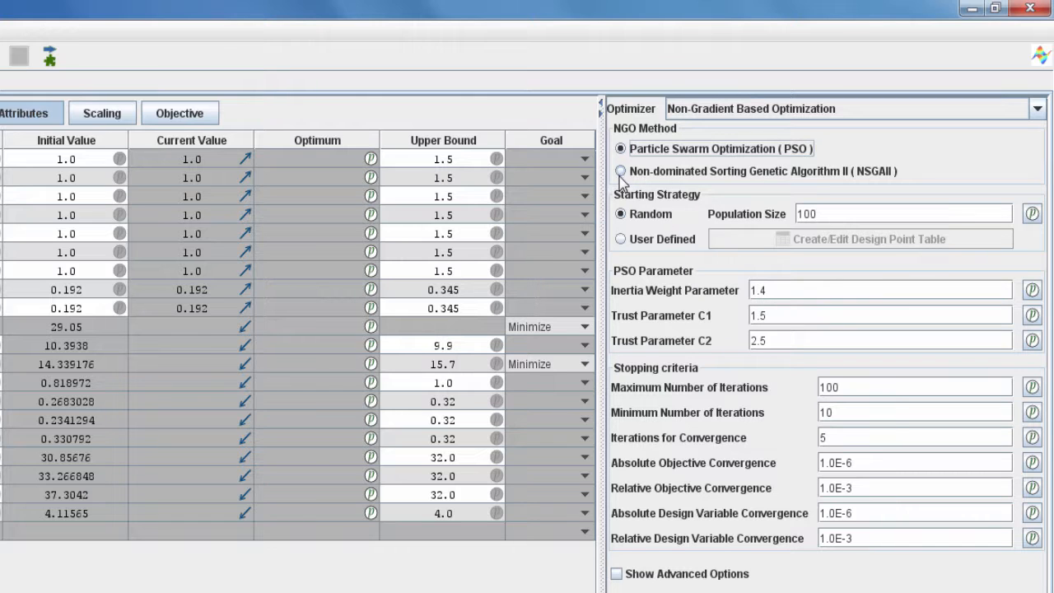
Use the NSGAII method with a population size of 20, a mutation probability of 0.11 and a maximum of 200 iterations.
left_click(620, 171)
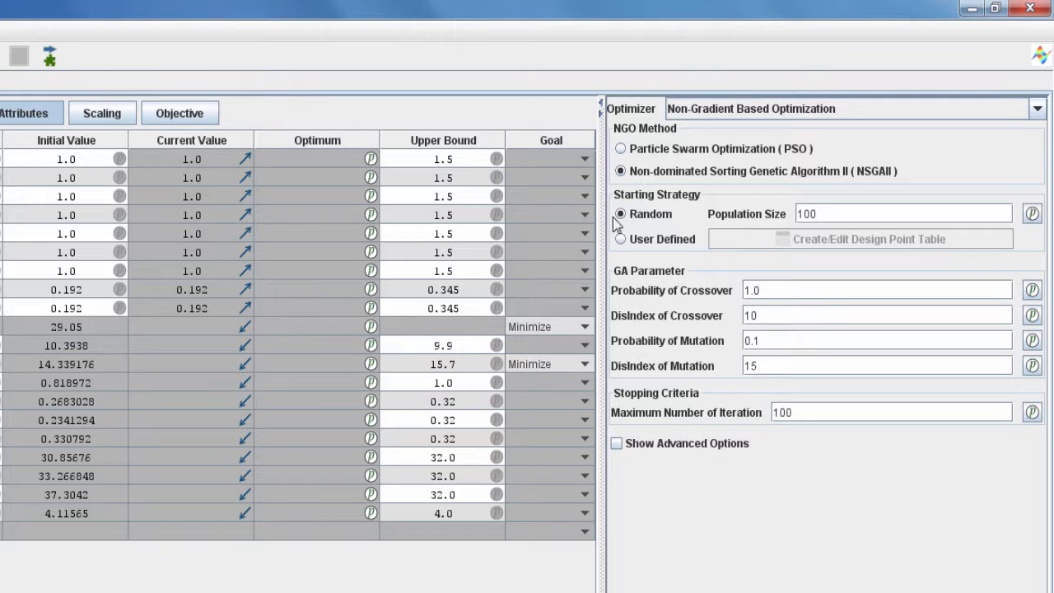
left_click(826, 214)
left_click_drag(826, 214, 795, 214)
key("BackSpace")
left_click(774, 341)
left_click_drag(796, 413, 769, 414)
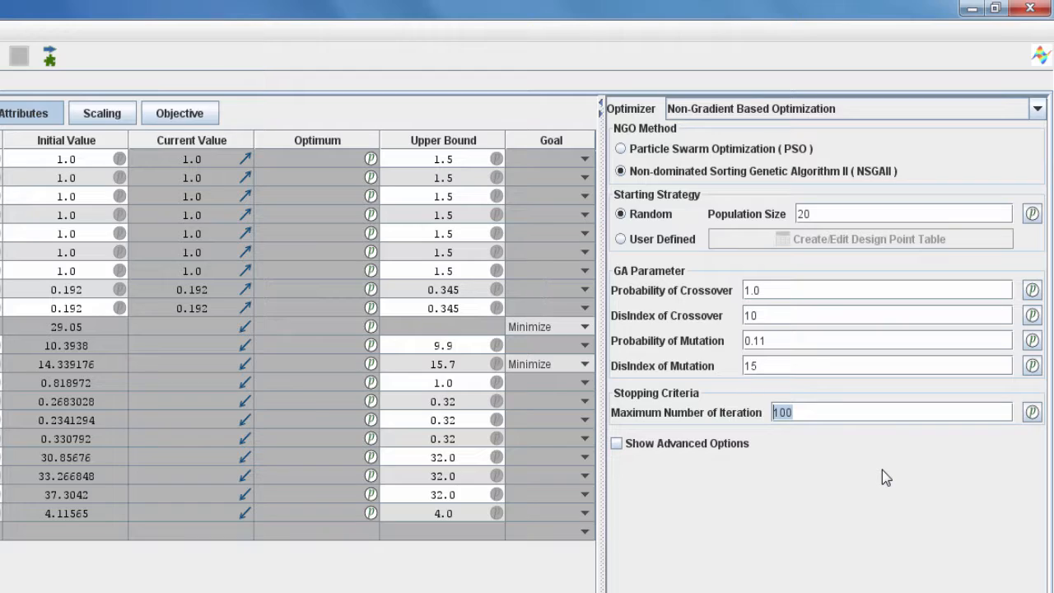
type("200")
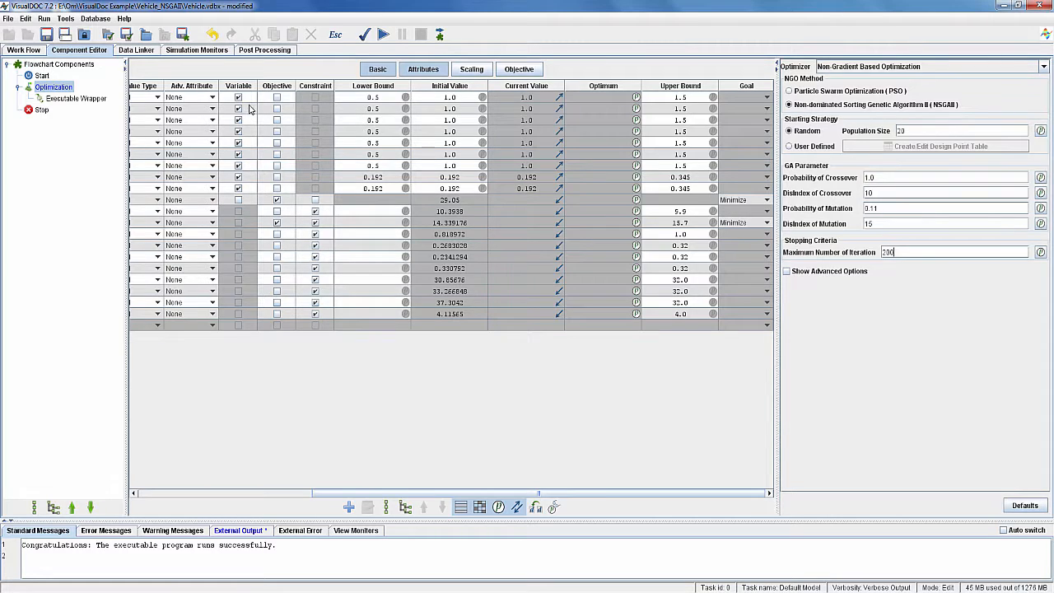
Add an optimization Pareto monitor and link Weight to its X1 axis and Velocity_Door to its X2 axis.
left_click(206, 50)
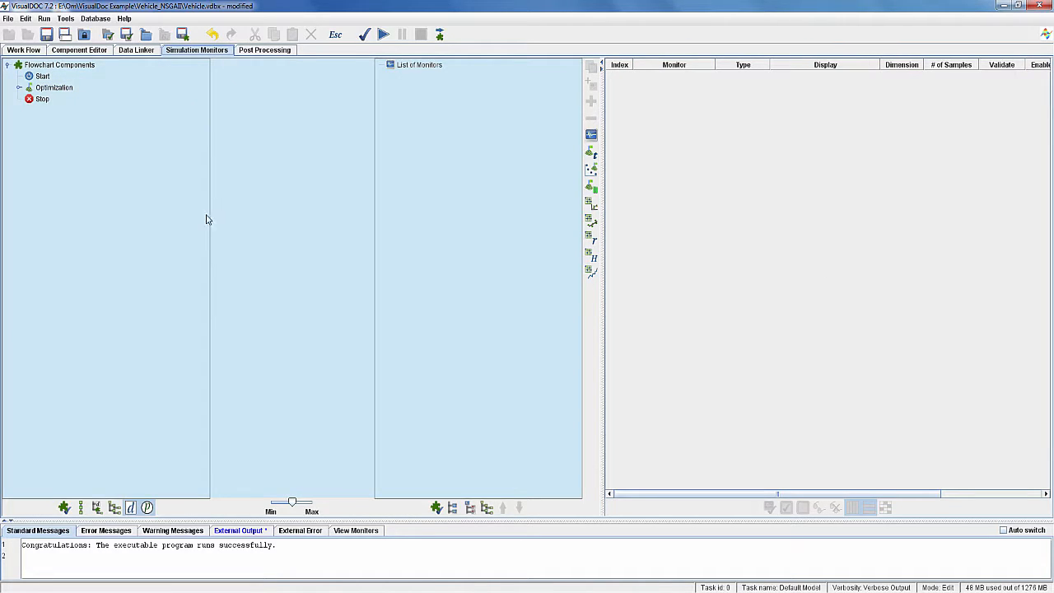
left_click(591, 169)
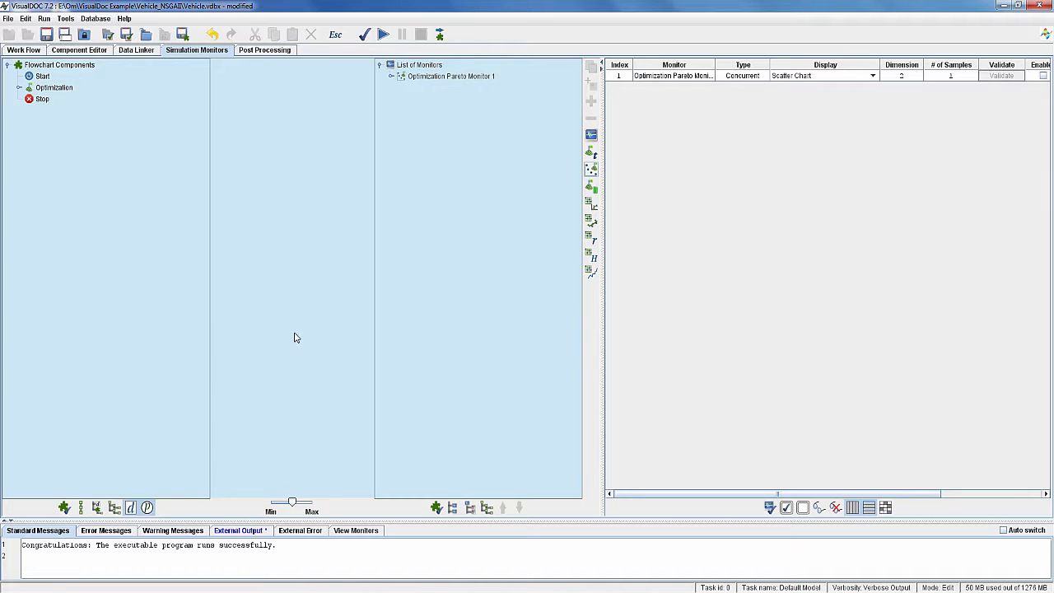
left_click(114, 507)
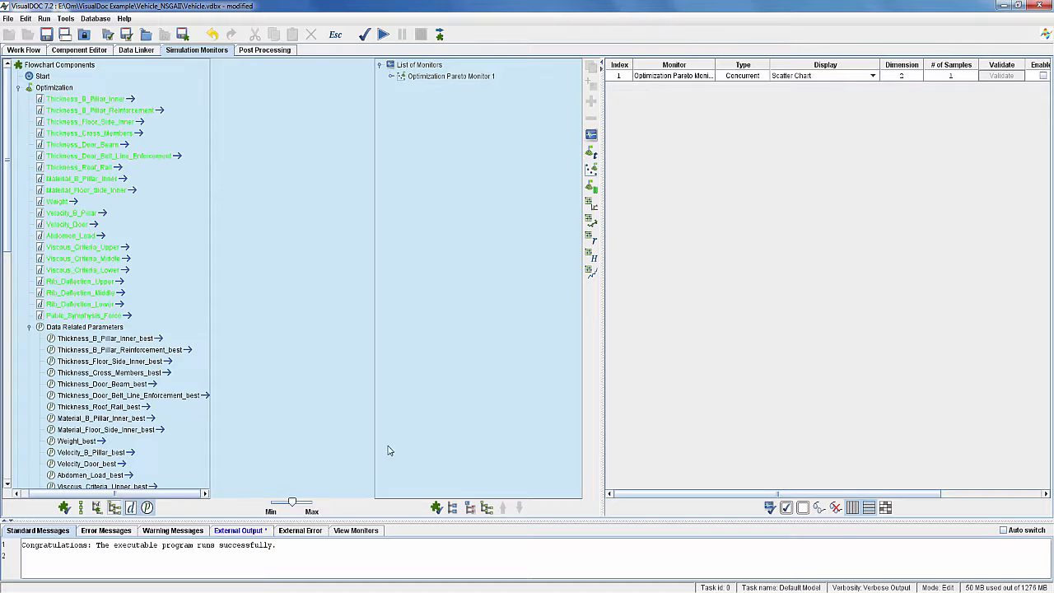
left_click(487, 508)
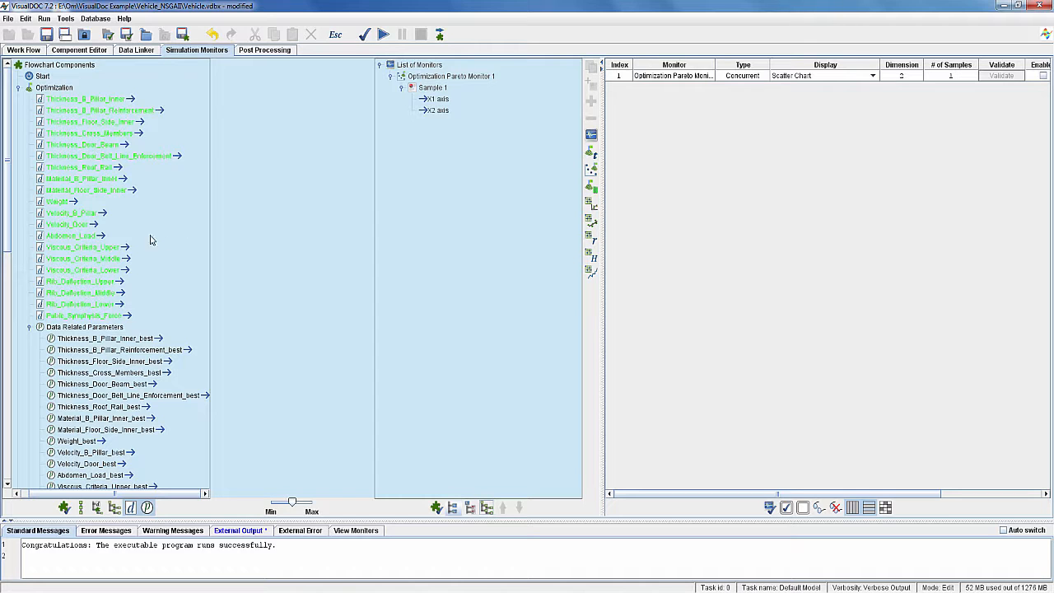
left_click_drag(74, 201, 428, 102)
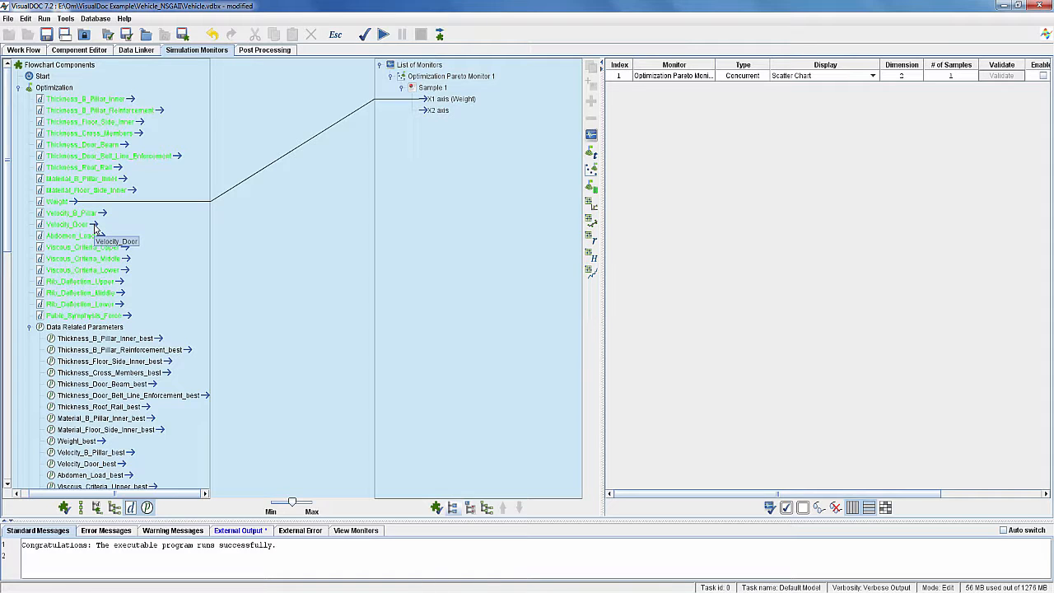
left_click_drag(95, 227, 426, 115)
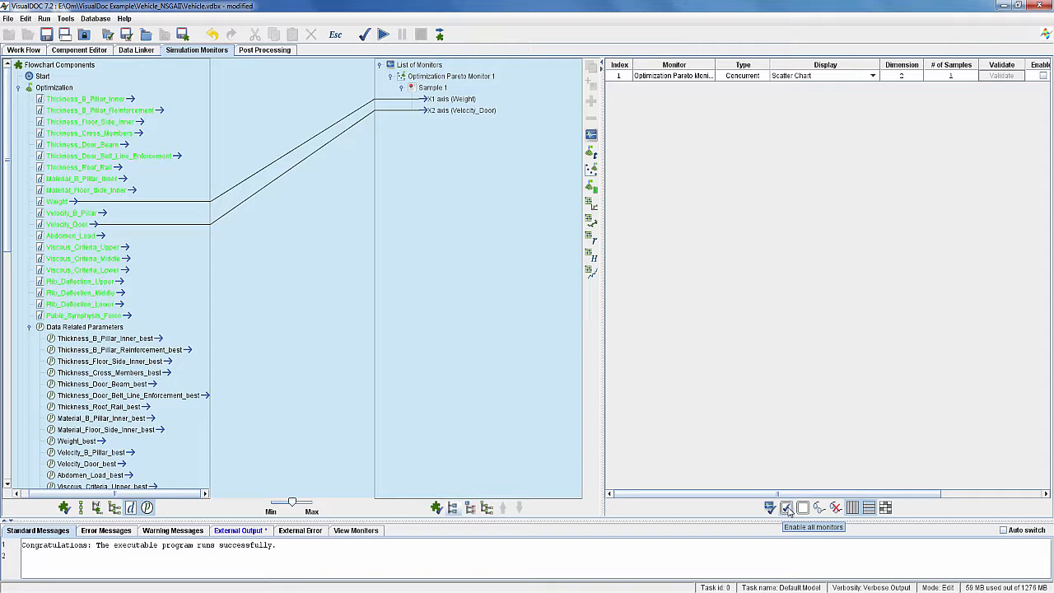
Enable the Pareto monitor and validate the complete model.
left_click_drag(799, 493, 898, 493)
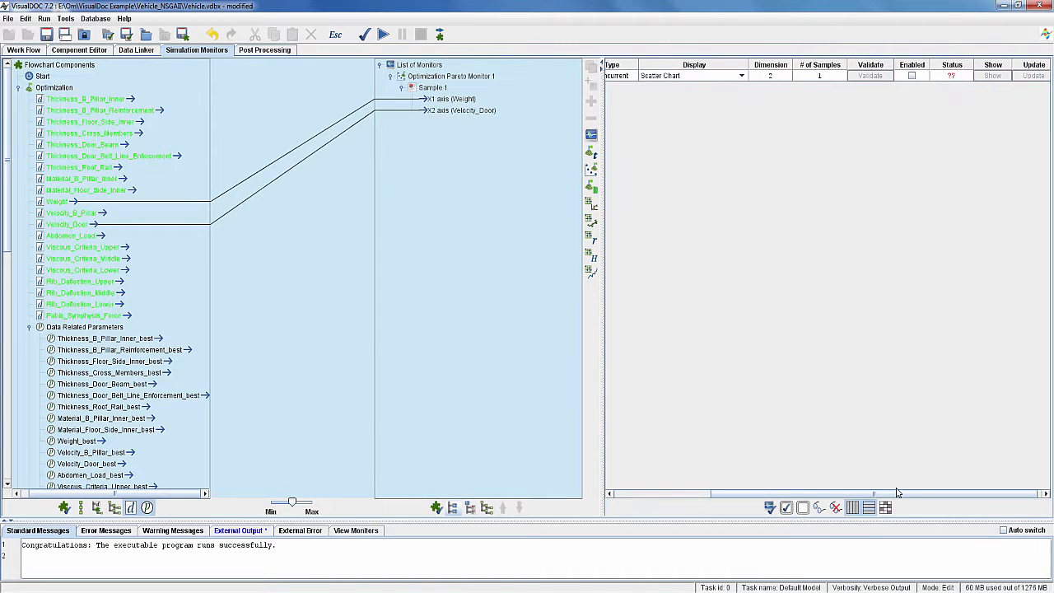
left_click(912, 75)
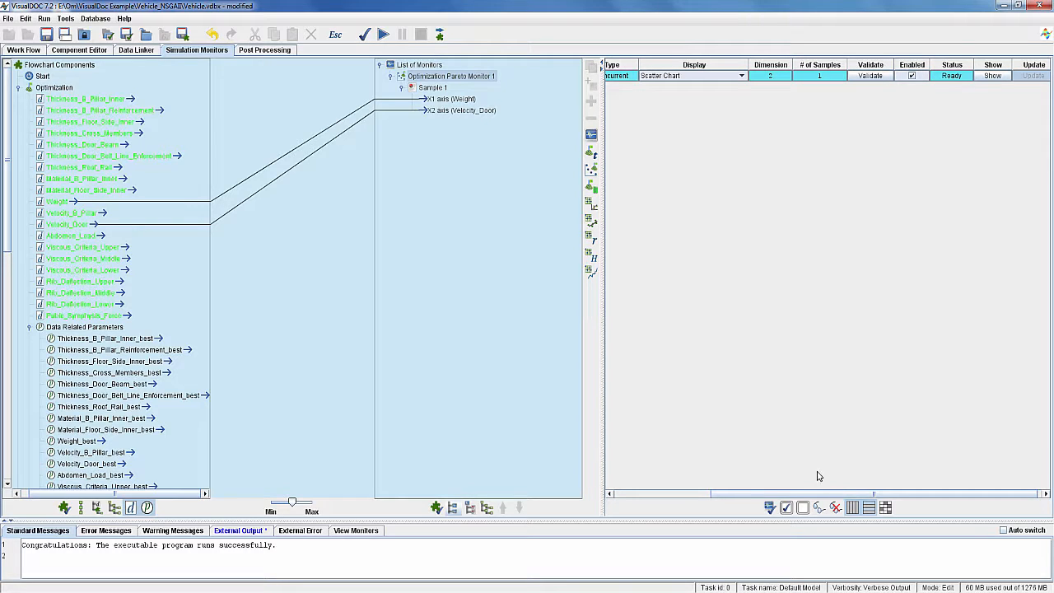
left_click(787, 508)
left_click(365, 34)
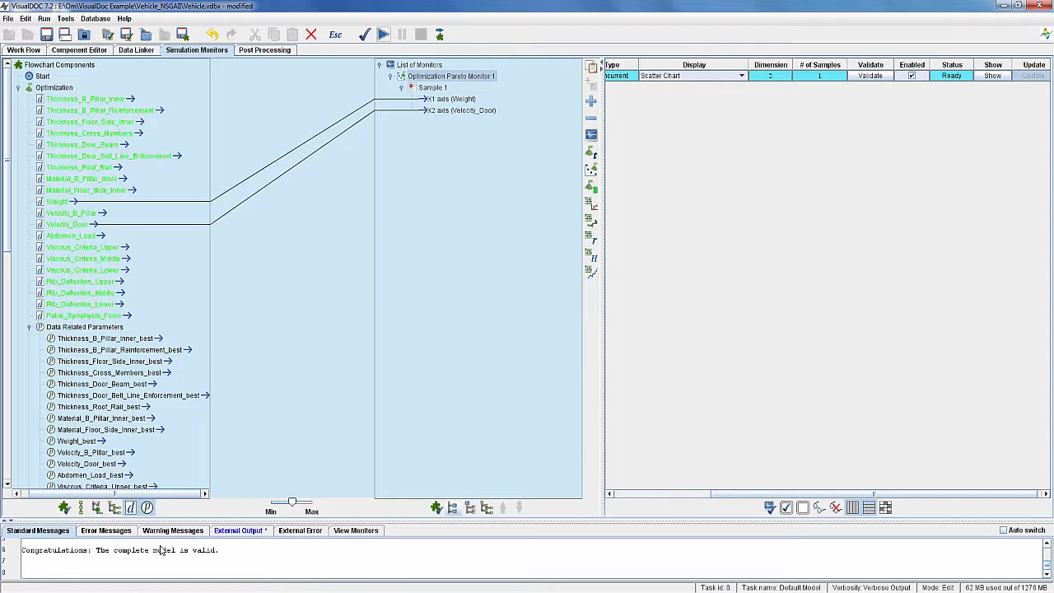
Run the optimization and display the Pareto monitor's scatter plot tiled in an enlarged monitor area.
left_click(383, 36)
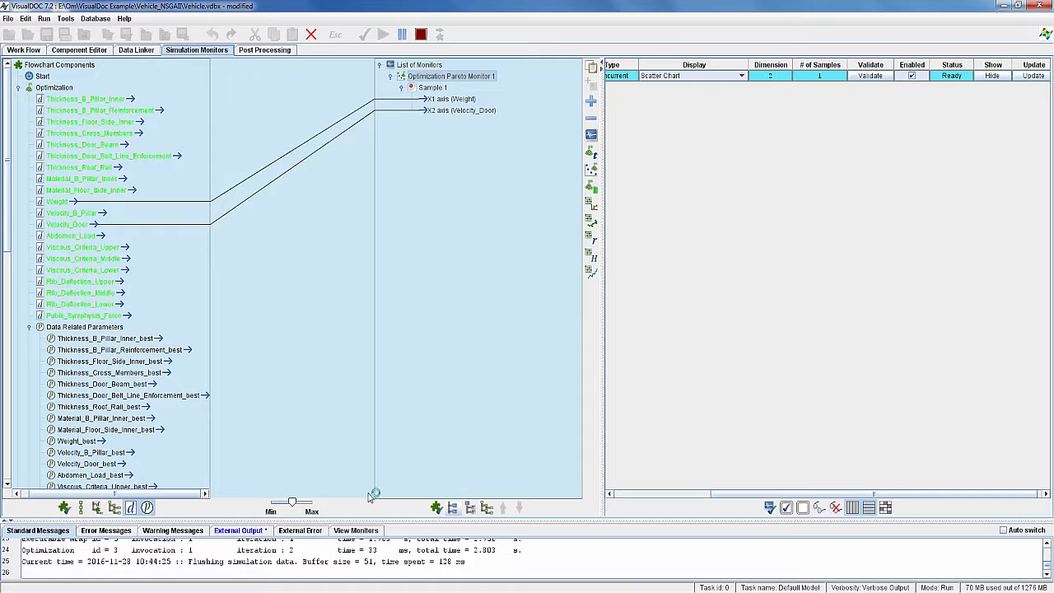
left_click_drag(370, 518, 386, 313)
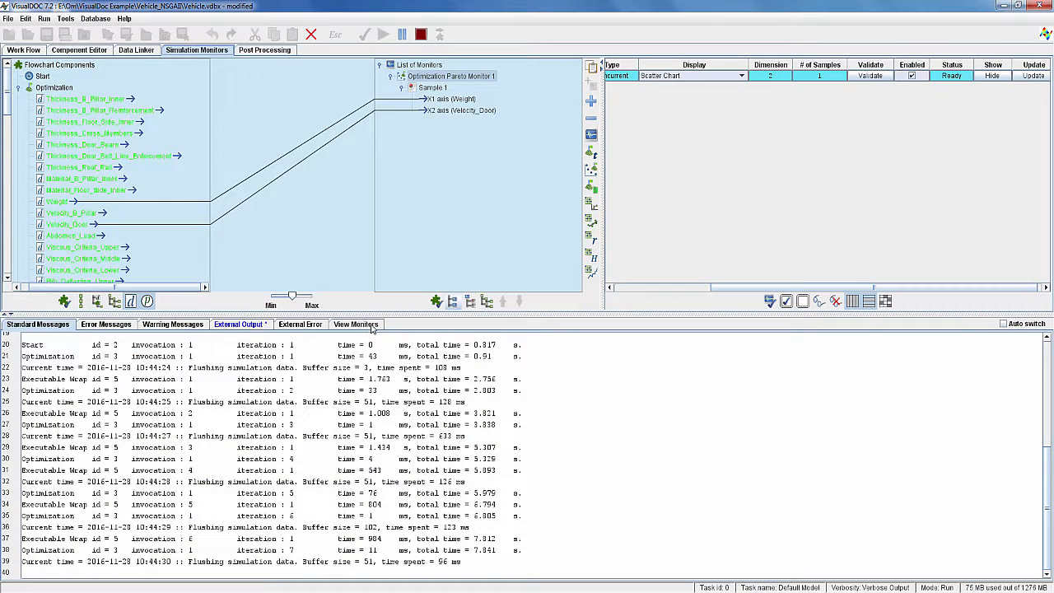
left_click(374, 324)
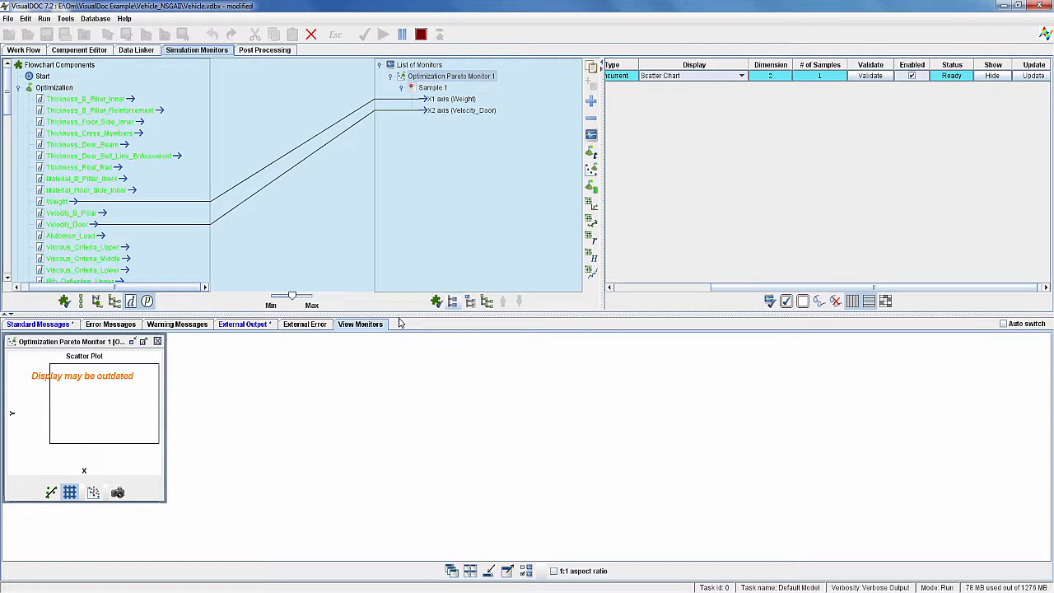
left_click_drag(400, 313, 414, 230)
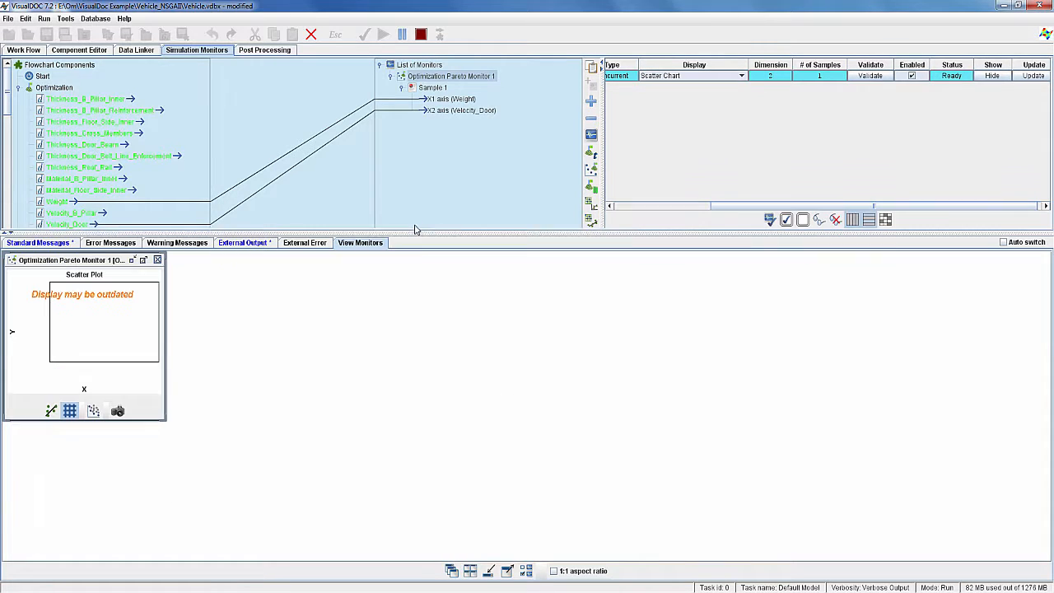
left_click(469, 571)
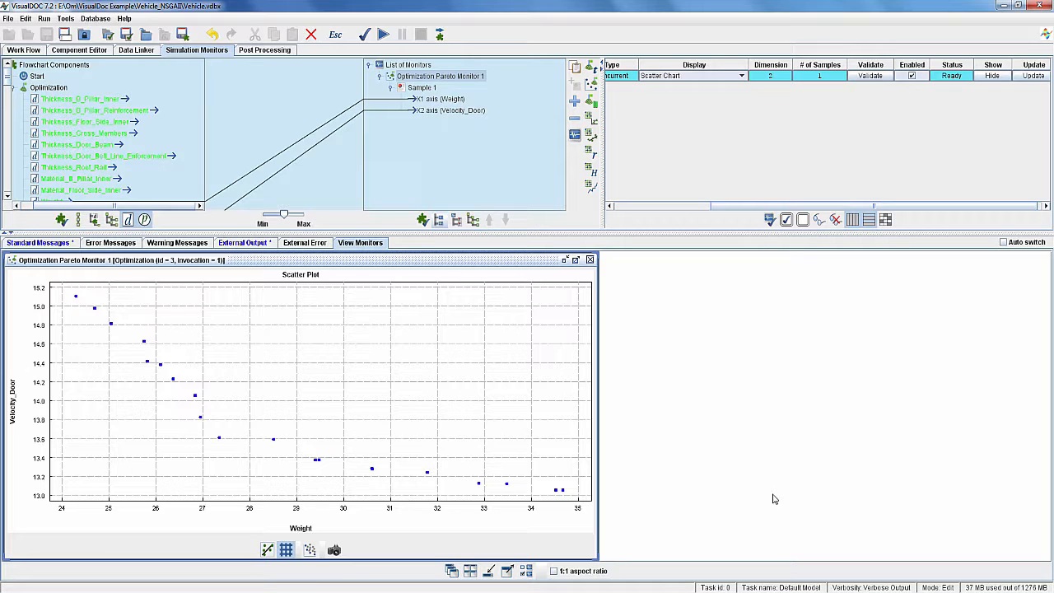
Inspect points on the Pareto scatter plot and review the optimum values in the Optimization component's data table.
mouse_move(564, 493)
mouse_move(77, 301)
left_click(97, 51)
left_click_drag(434, 233, 449, 392)
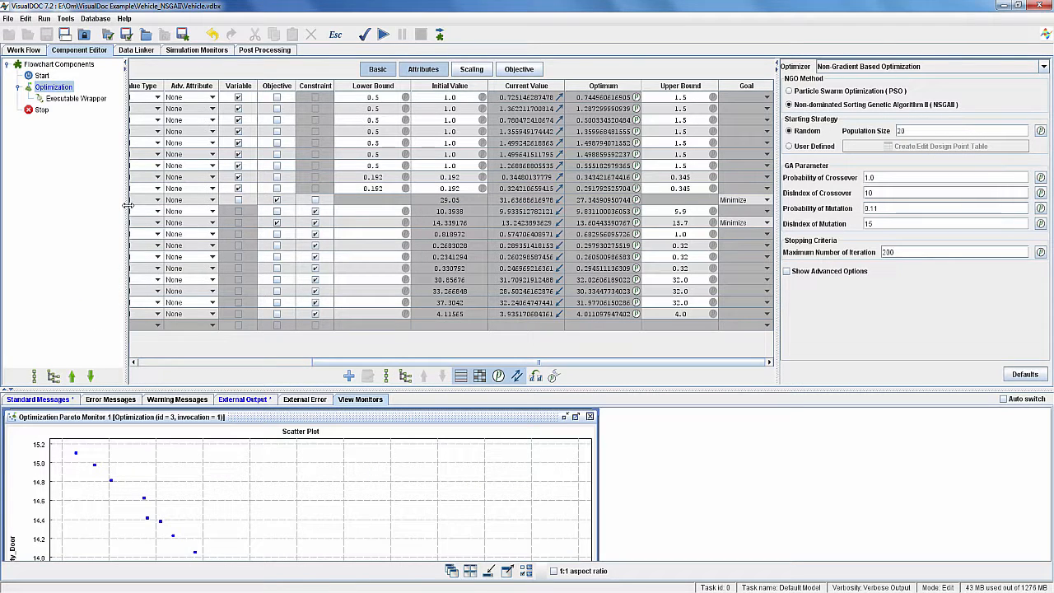
left_click_drag(128, 205, 124, 205)
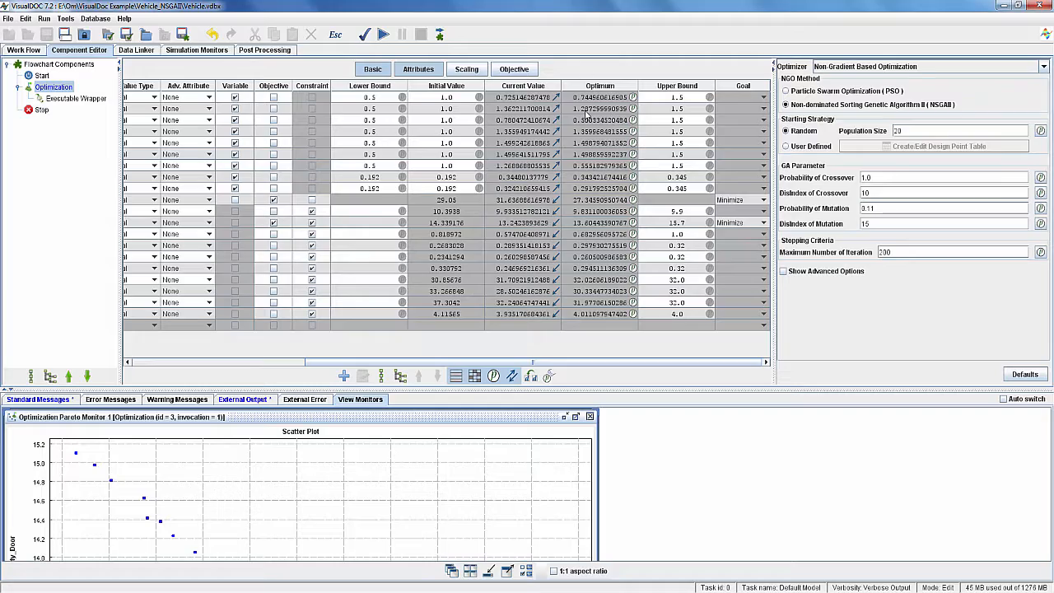
left_click(595, 269)
left_click(594, 258)
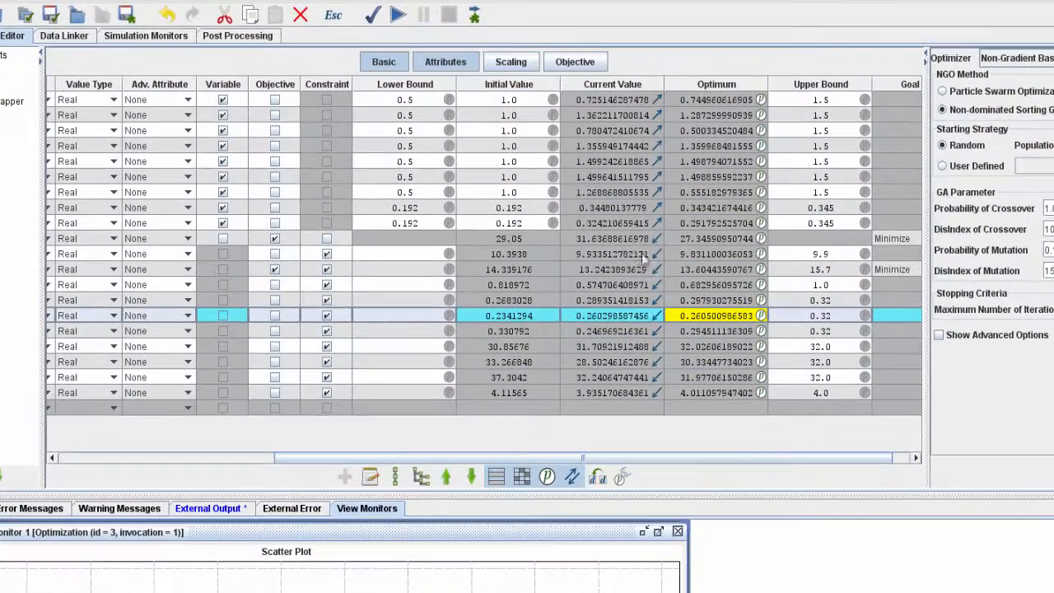
Compare the optimum values of Weight and Velocity_Door with the matching point on the Pareto scatter plot.
left_click(712, 239)
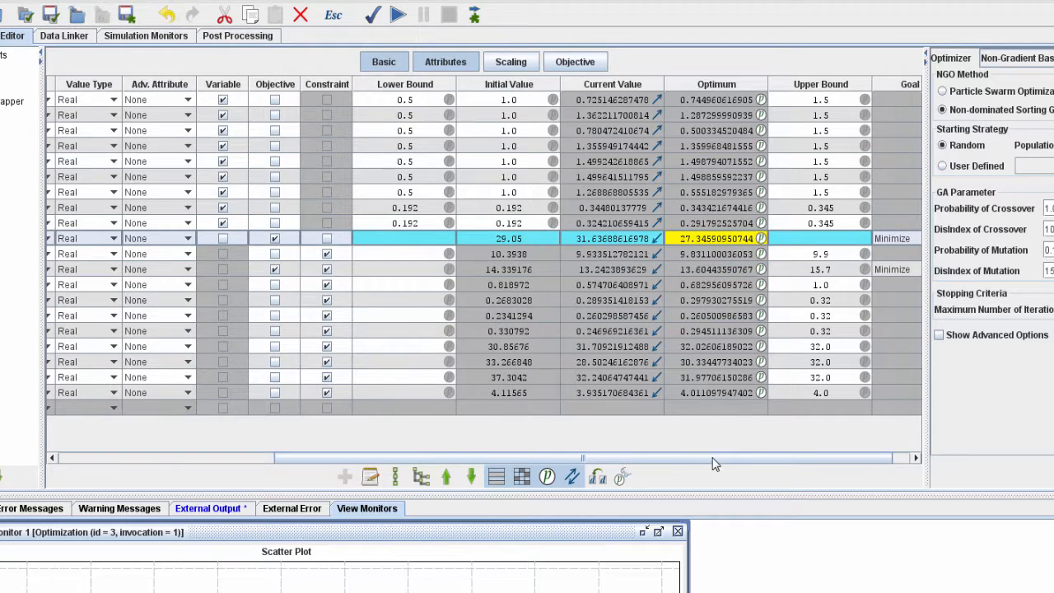
left_click(721, 270)
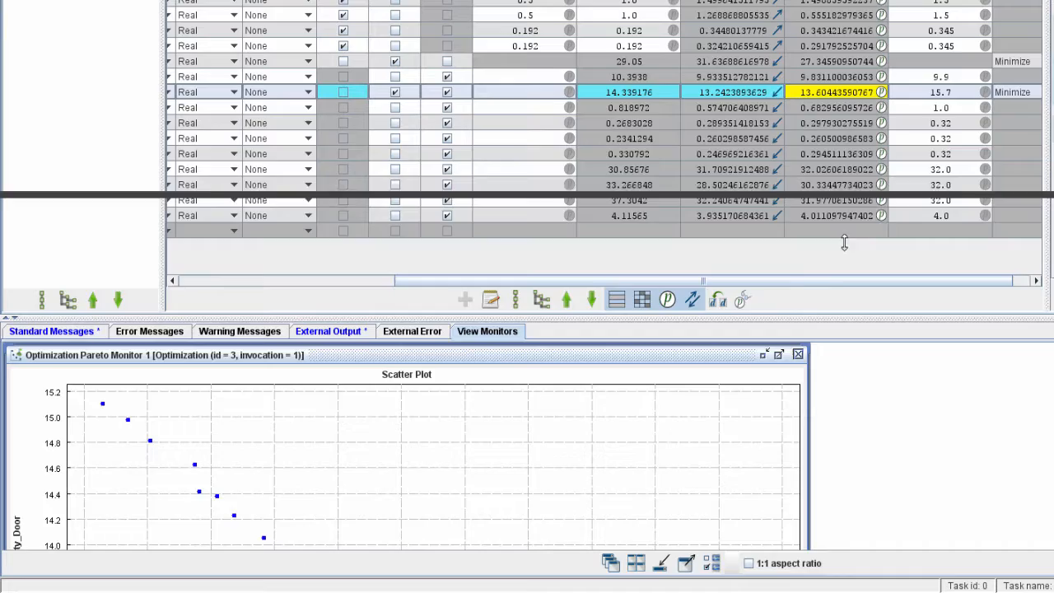
left_click_drag(845, 242, 844, 190)
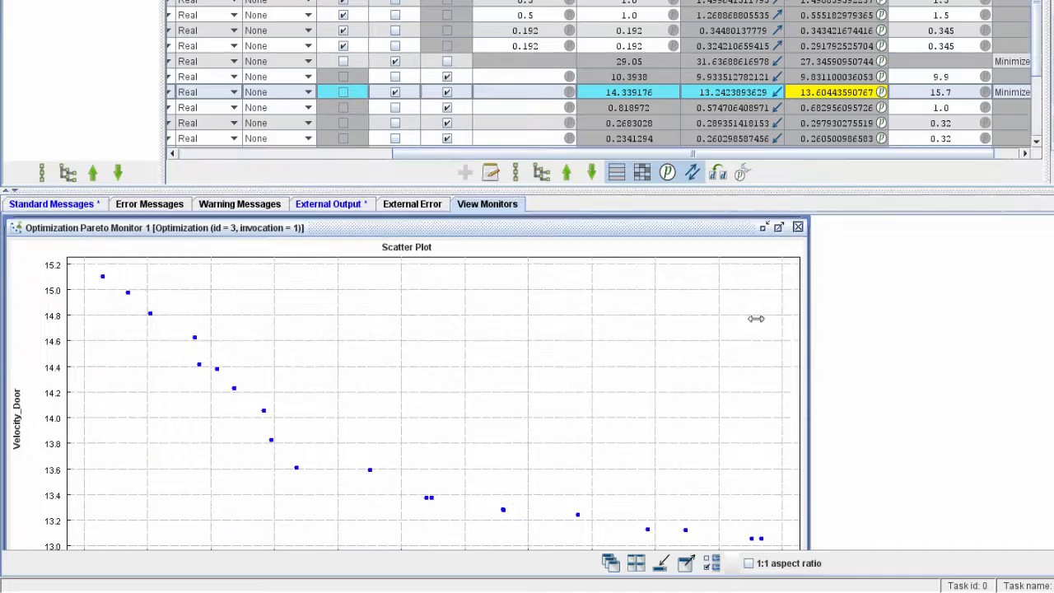
mouse_move(297, 473)
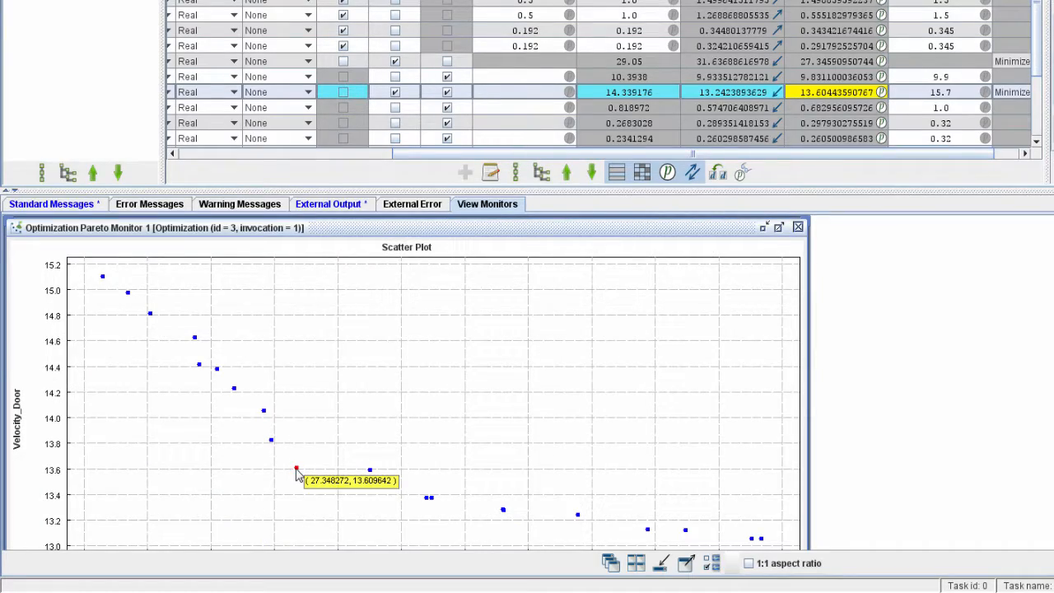